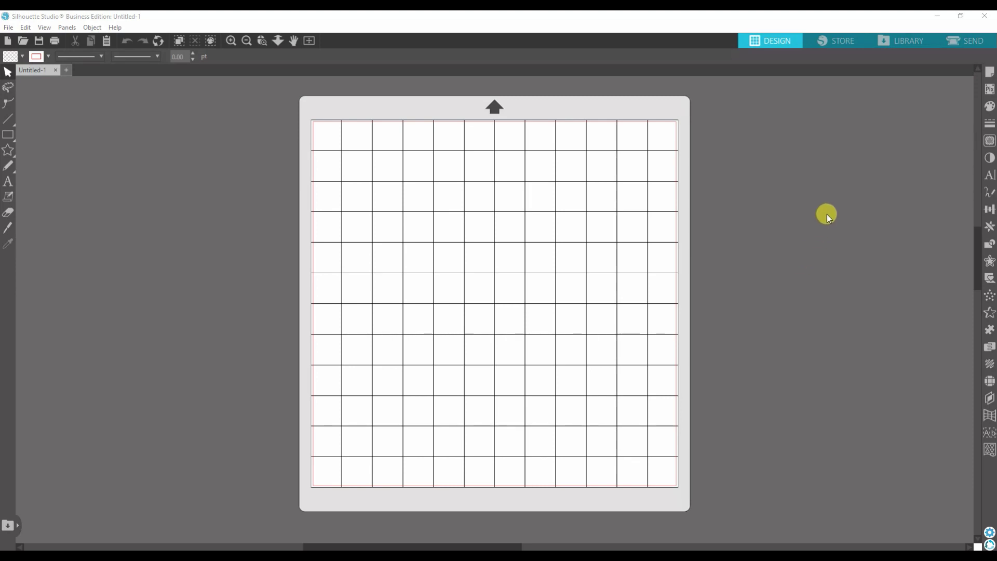
Open Page Setup, showing the CAMEO machine and the Cameo 12 x 12 in mat
click(988, 72)
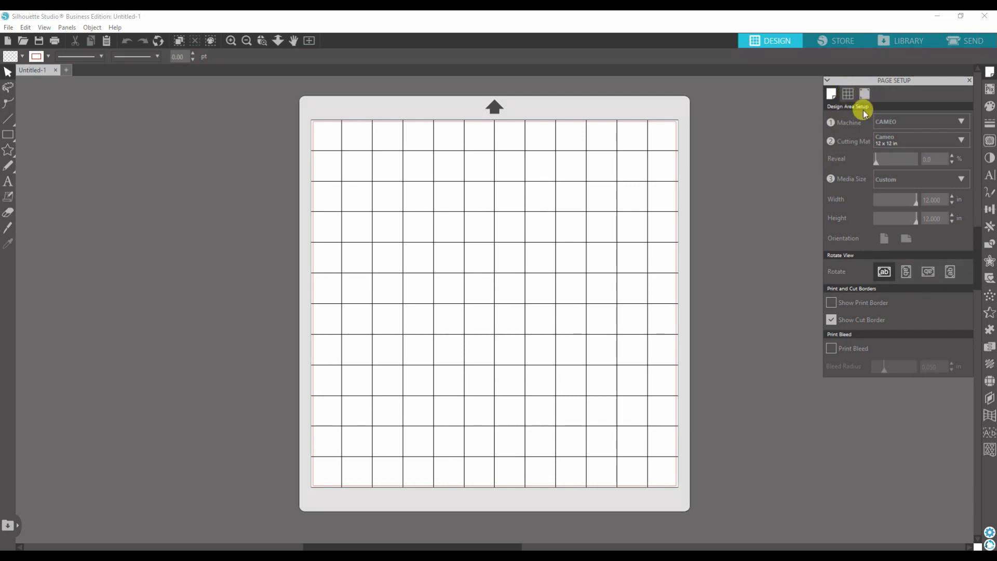
click(899, 124)
click(899, 154)
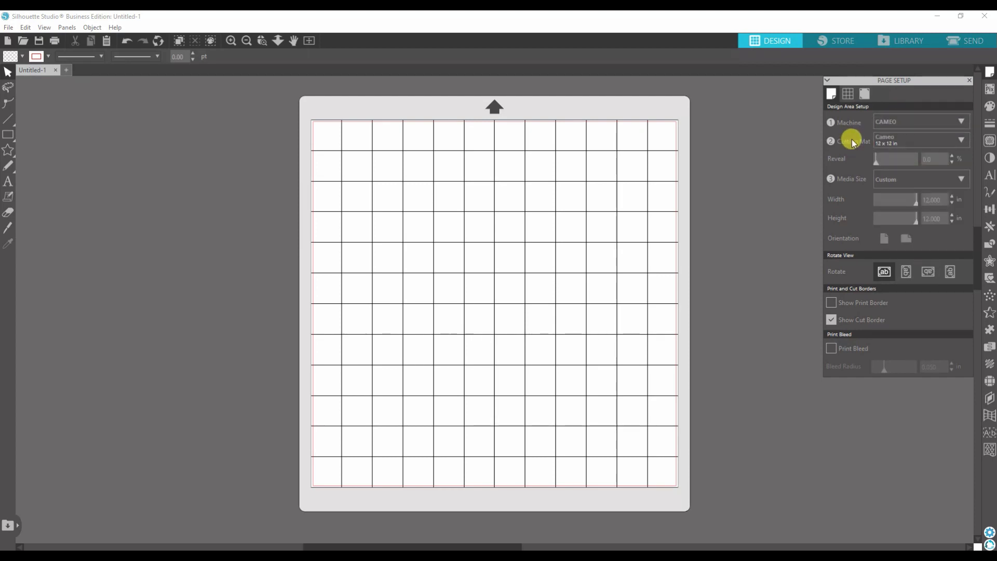
click(901, 139)
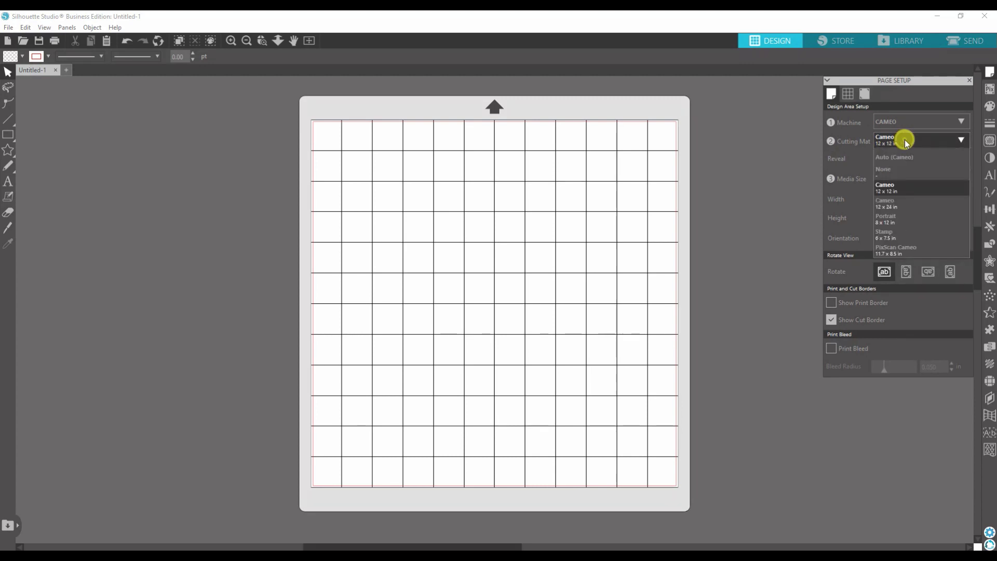
click(903, 188)
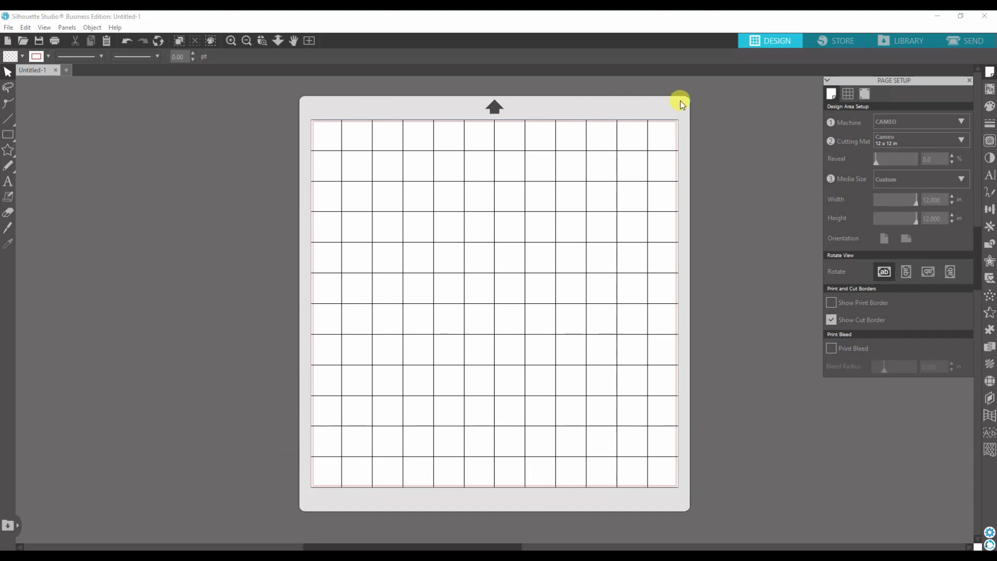
click(888, 139)
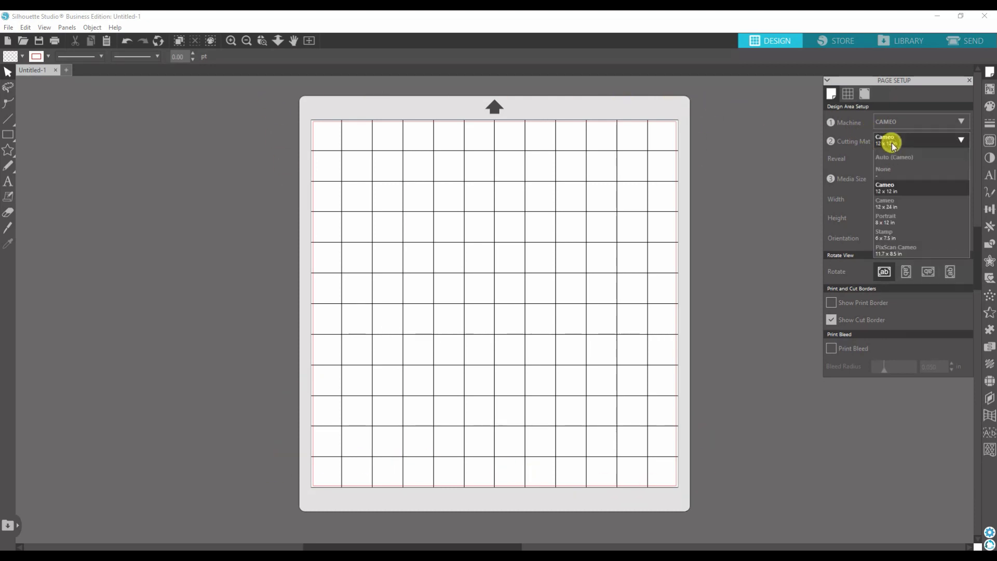
click(890, 202)
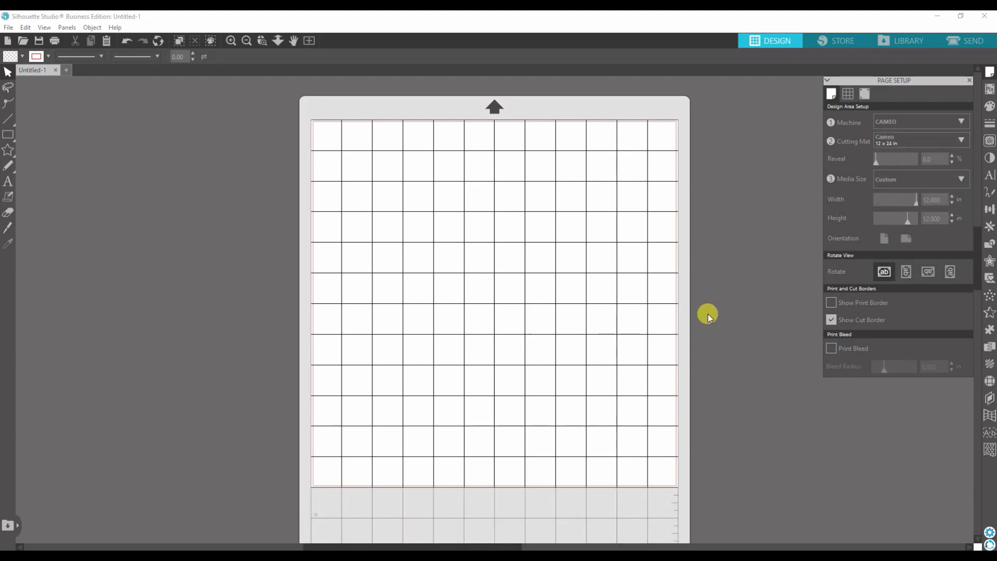
scroll(708, 314, down, 1)
scroll(715, 310, down, 3)
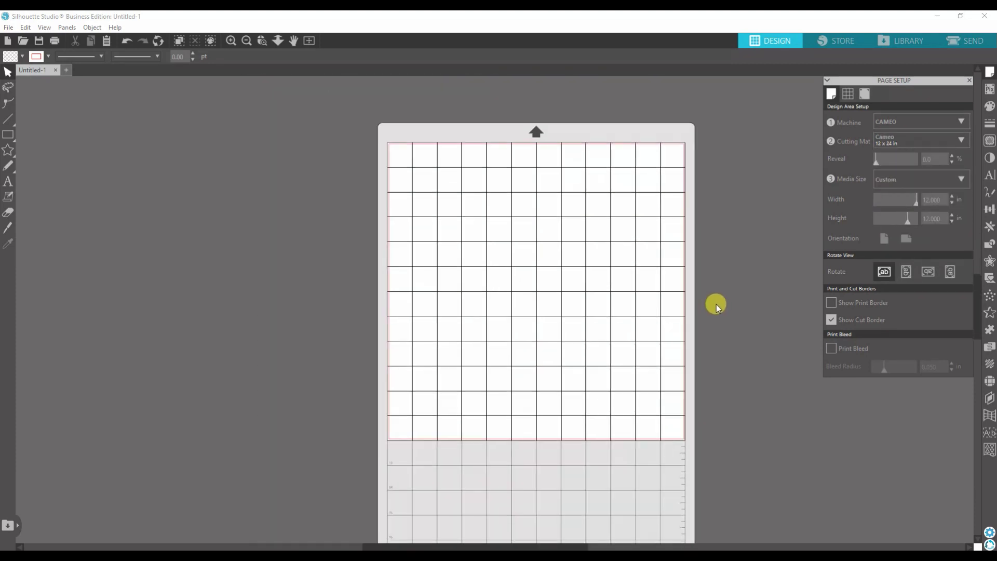
scroll(715, 304, down, 2)
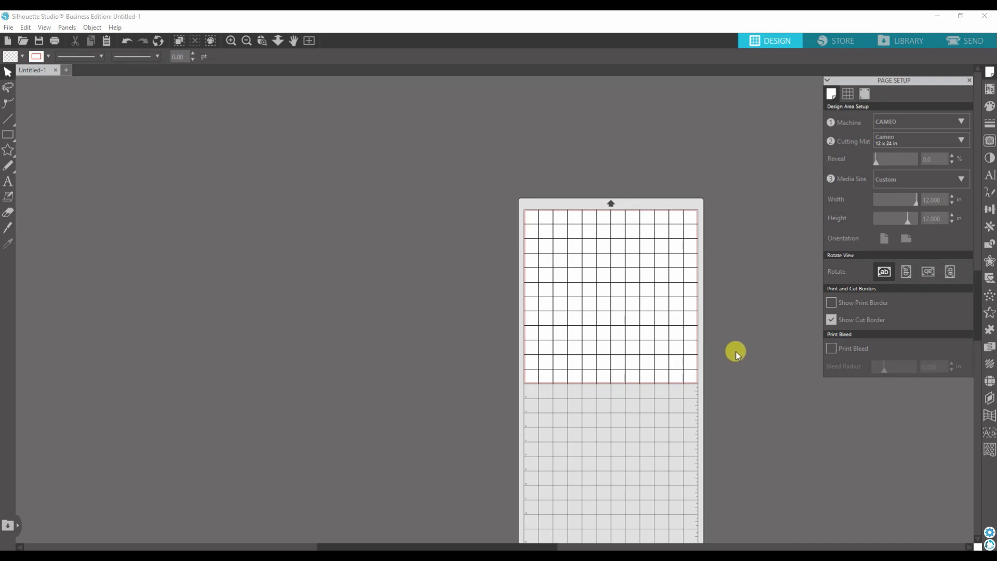
scroll(734, 349, up, 1)
scroll(732, 343, up, 1)
scroll(732, 338, up, 2)
scroll(733, 337, up, 1)
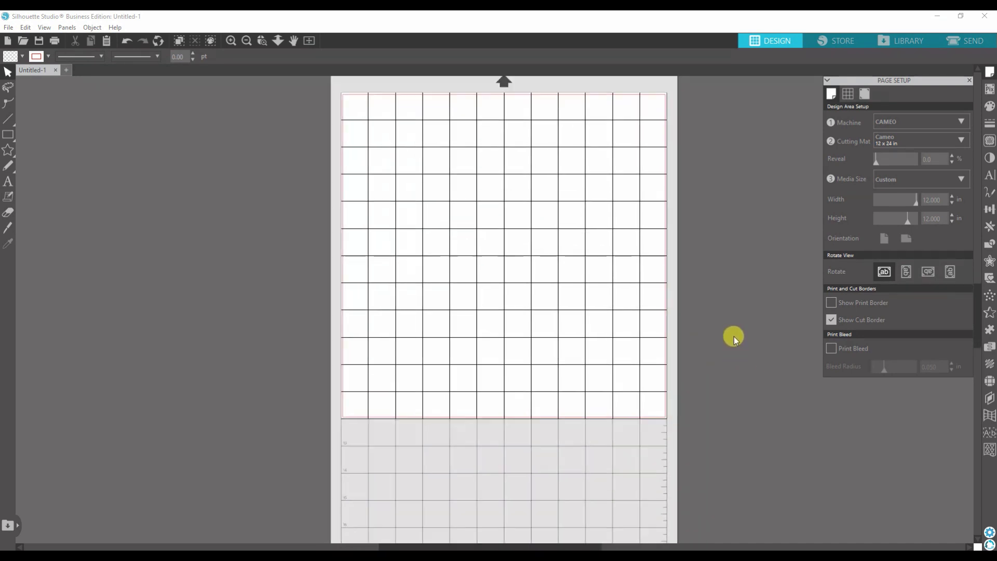
click(905, 139)
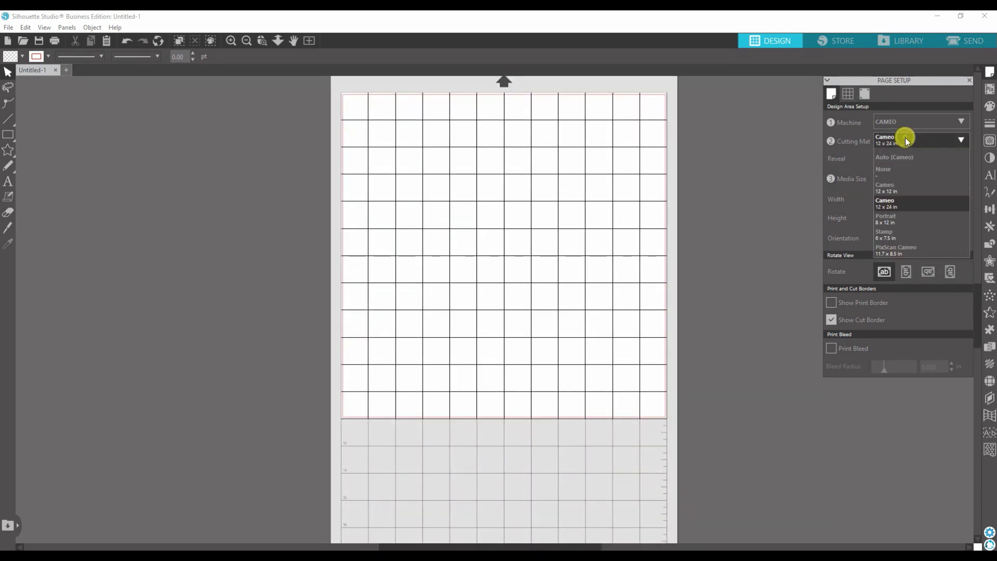
click(900, 188)
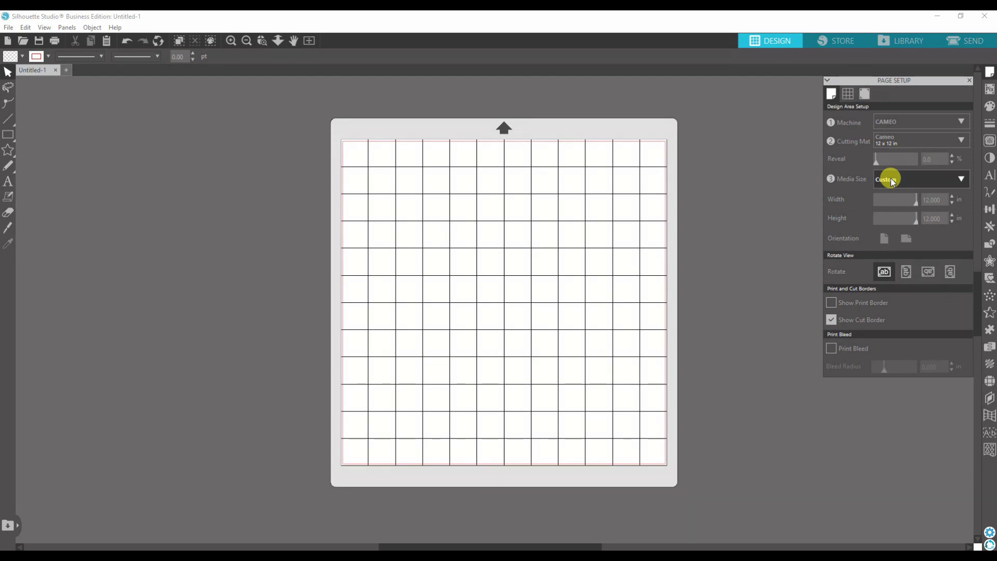
Keep Media Size as Custom and set its width and height to 6 x 6 in
click(891, 181)
click(892, 181)
double_click(945, 200)
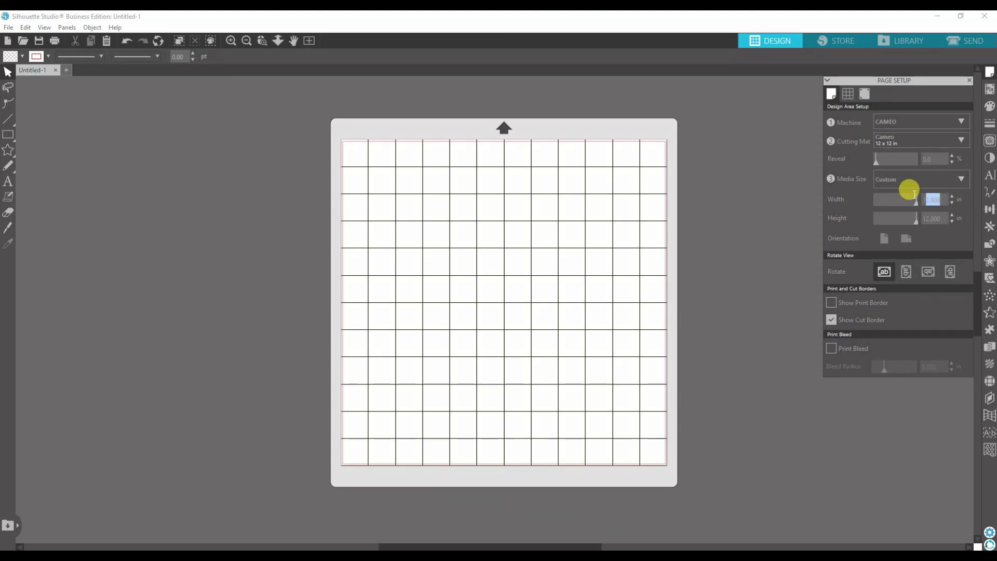
click(945, 200)
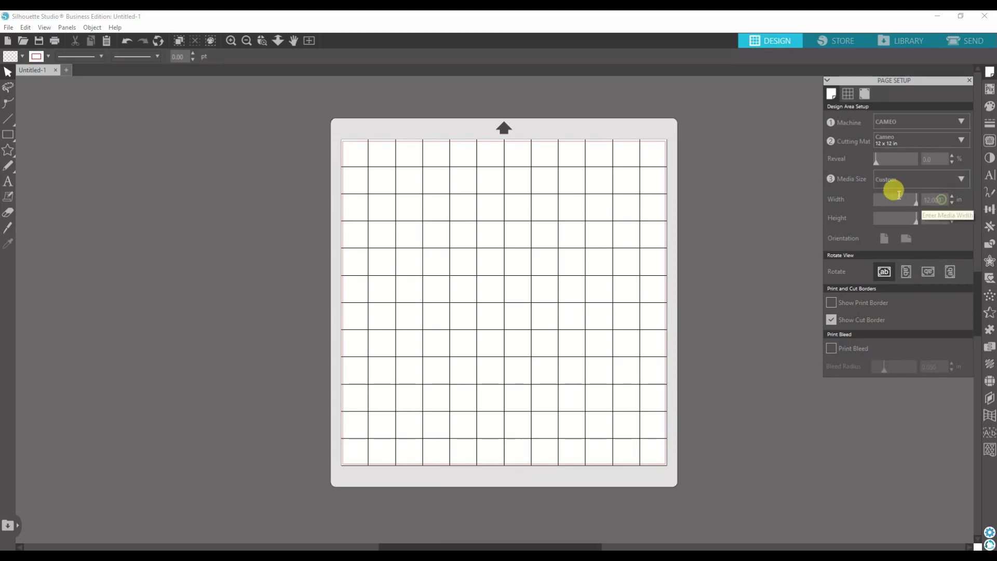
drag(940, 199, 910, 199)
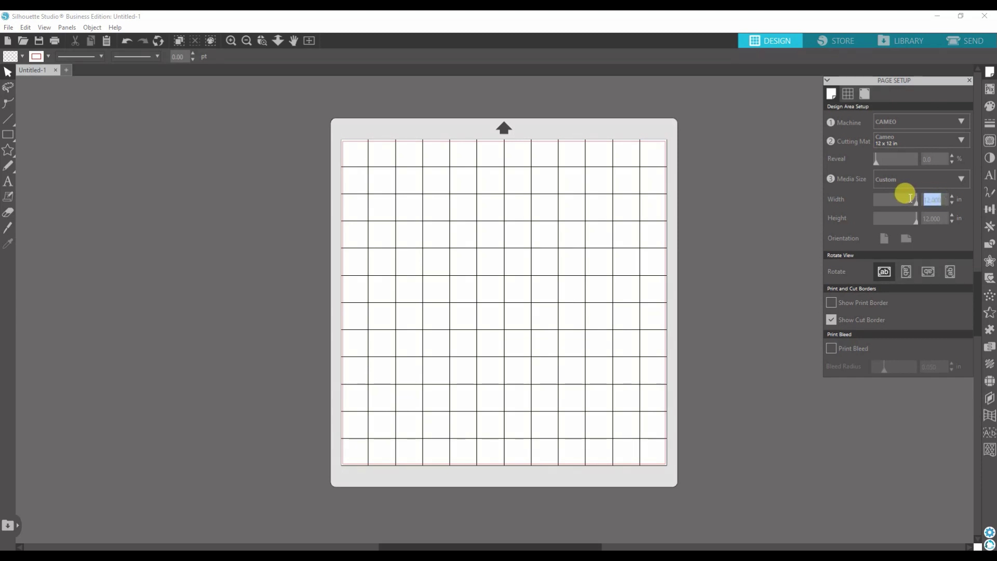
text(5)
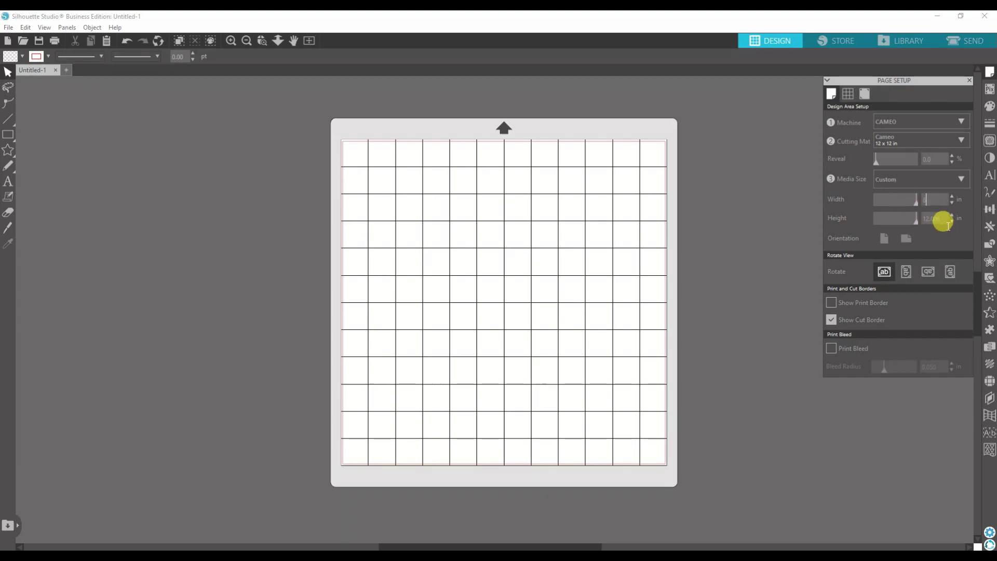
click(944, 222)
drag(941, 218, 915, 218)
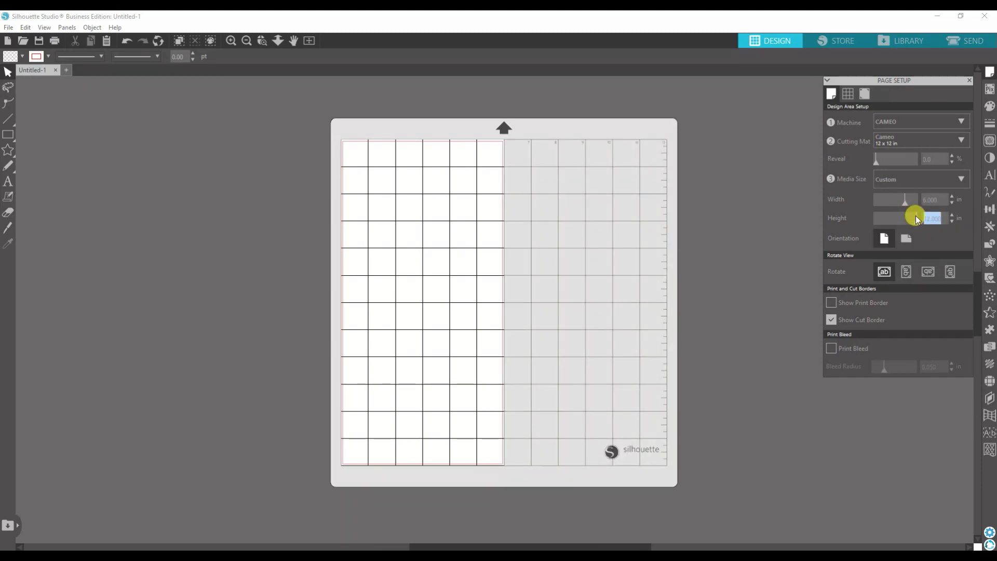
text(6)
click(929, 235)
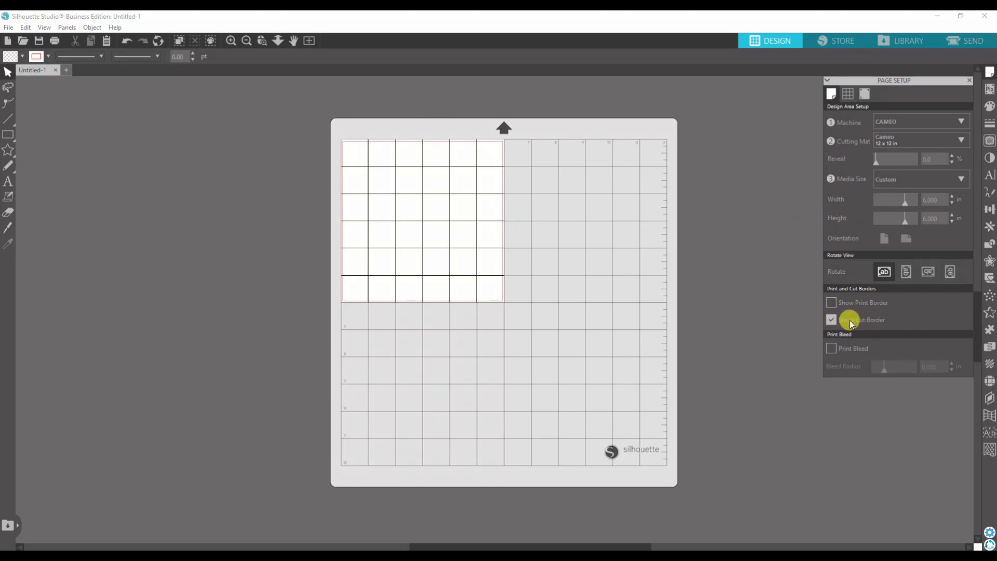
Toggle Show Cut Border off and on, then set the custom media to 12 x 12 in
click(831, 320)
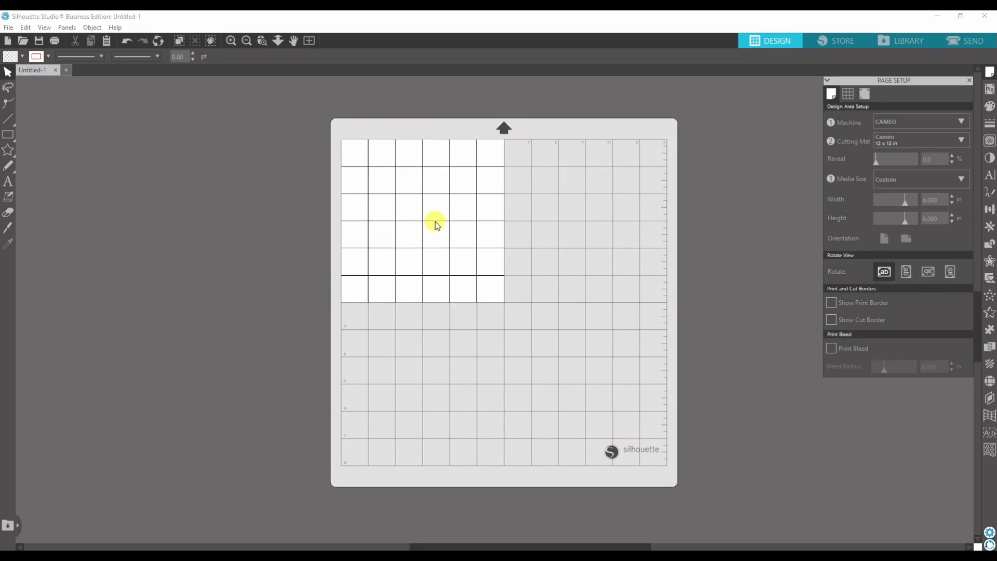
click(831, 320)
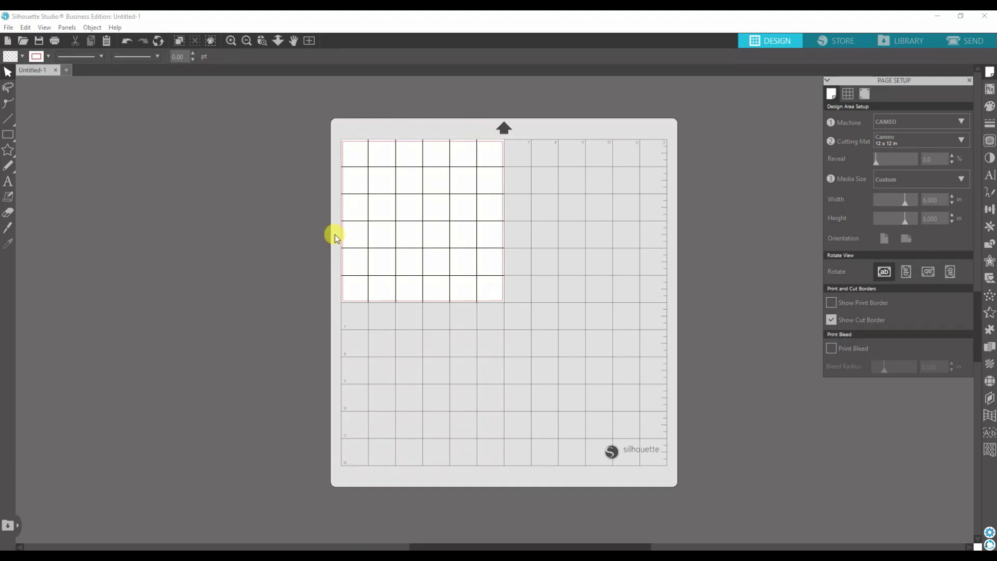
double_click(931, 201)
text(12)
key(Return)
double_click(932, 218)
text(12)
key(Return)
click(932, 237)
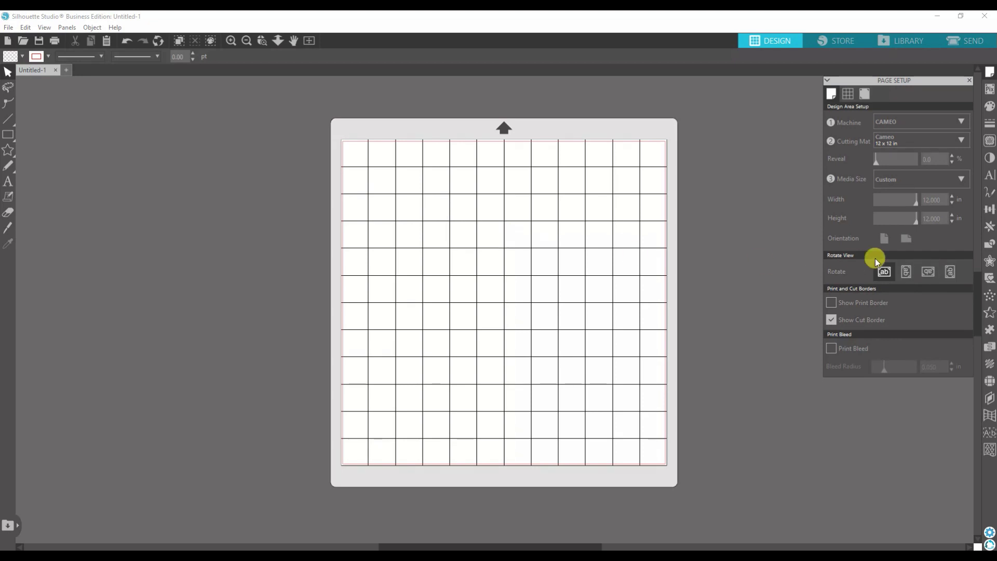
click(908, 273)
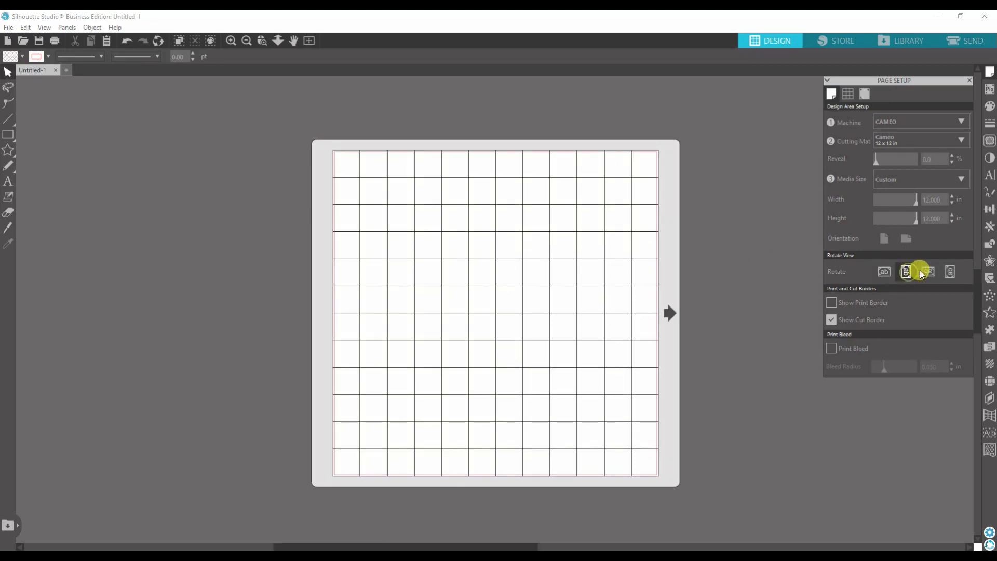
click(927, 272)
click(949, 272)
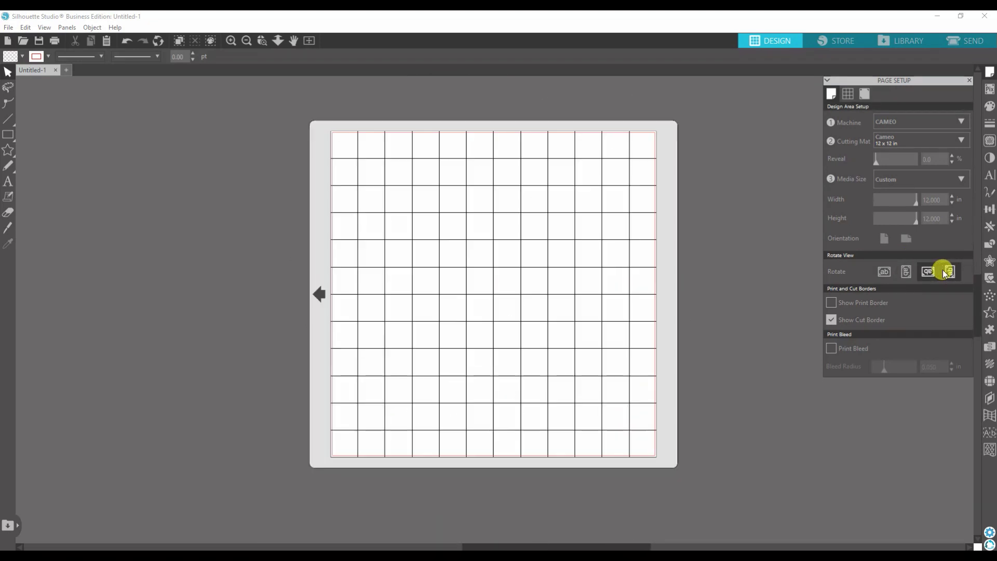
click(876, 272)
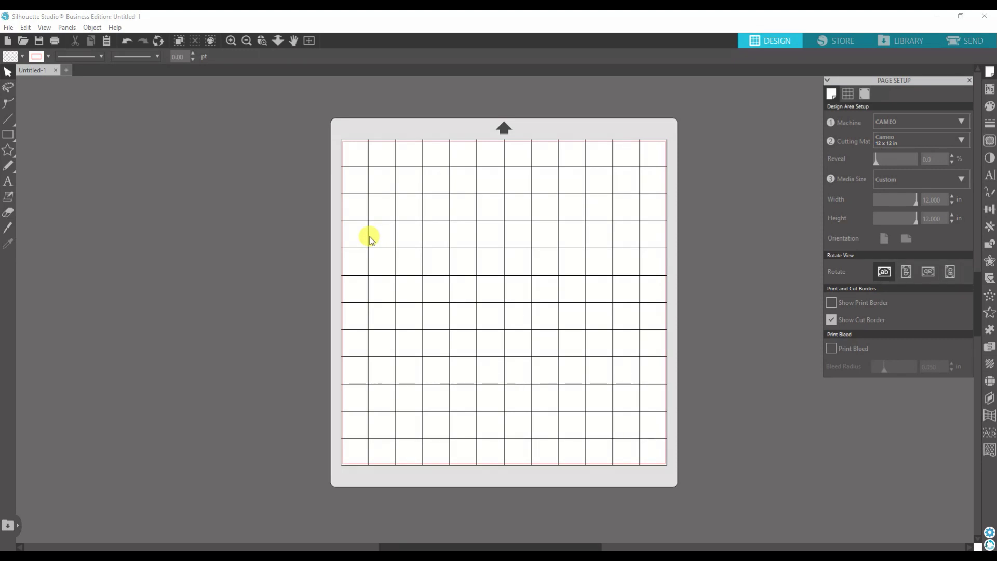
Switch the cutting mat to Cameo 12 x 24 in and try the rotate-view options
click(888, 142)
click(895, 201)
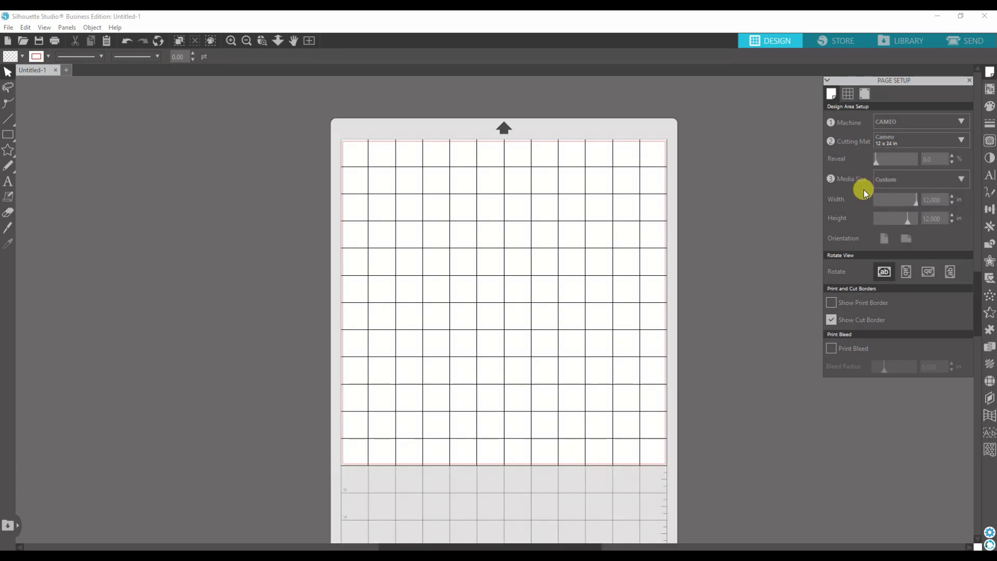
click(920, 273)
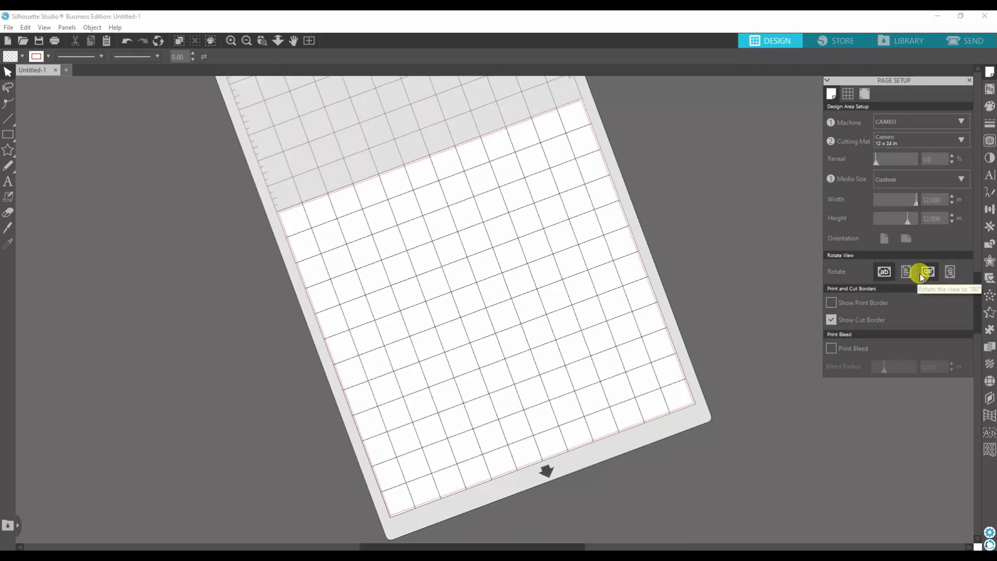
click(904, 272)
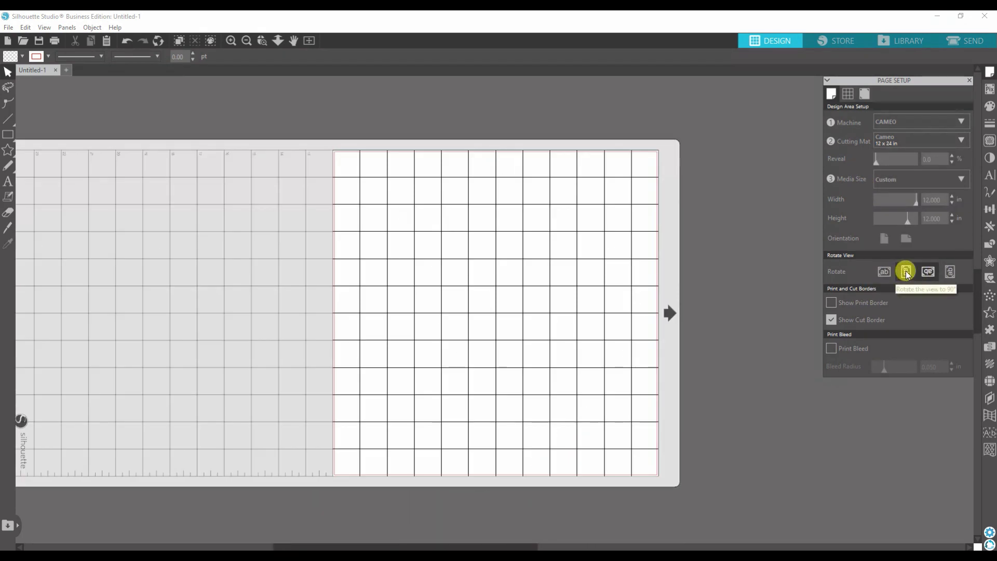
click(948, 271)
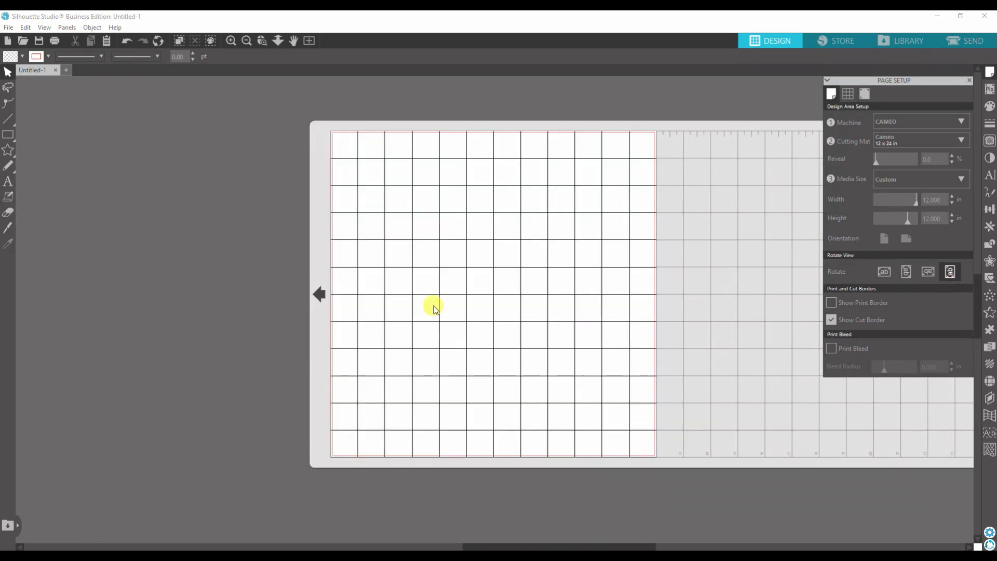
drag(578, 545, 651, 543)
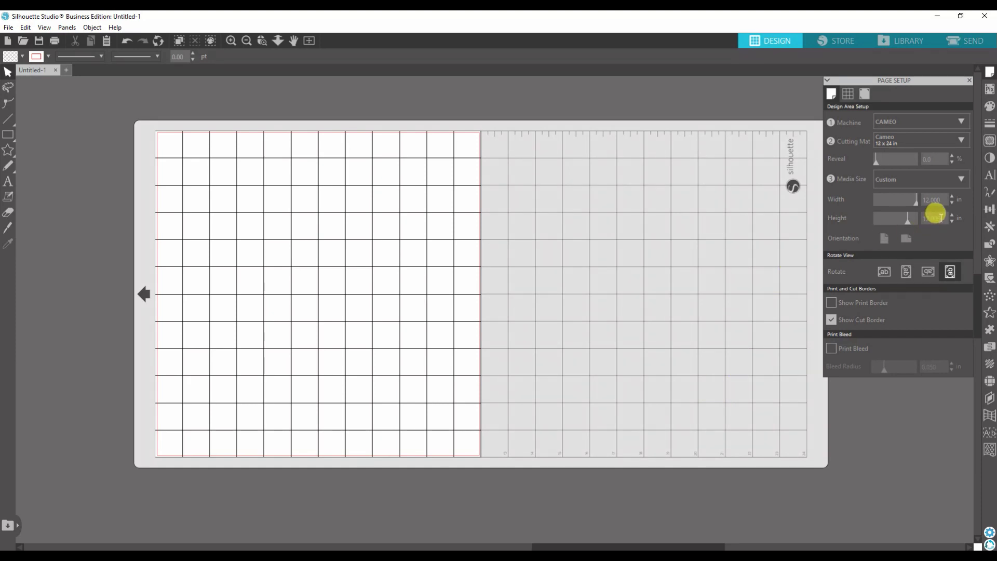
Set the custom media height to 24 in
drag(941, 217, 897, 221)
text(24)
key(Return)
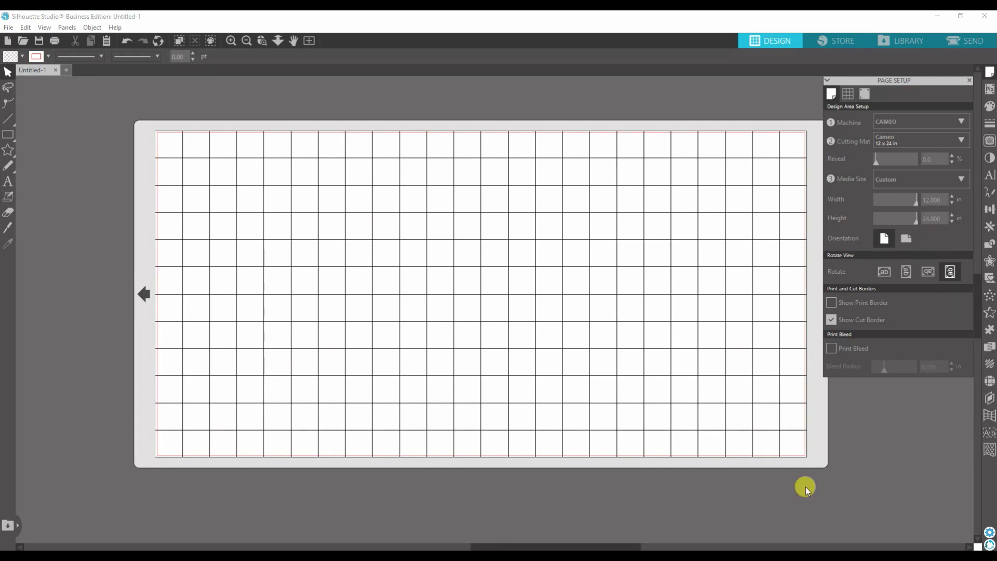
drag(624, 543, 639, 542)
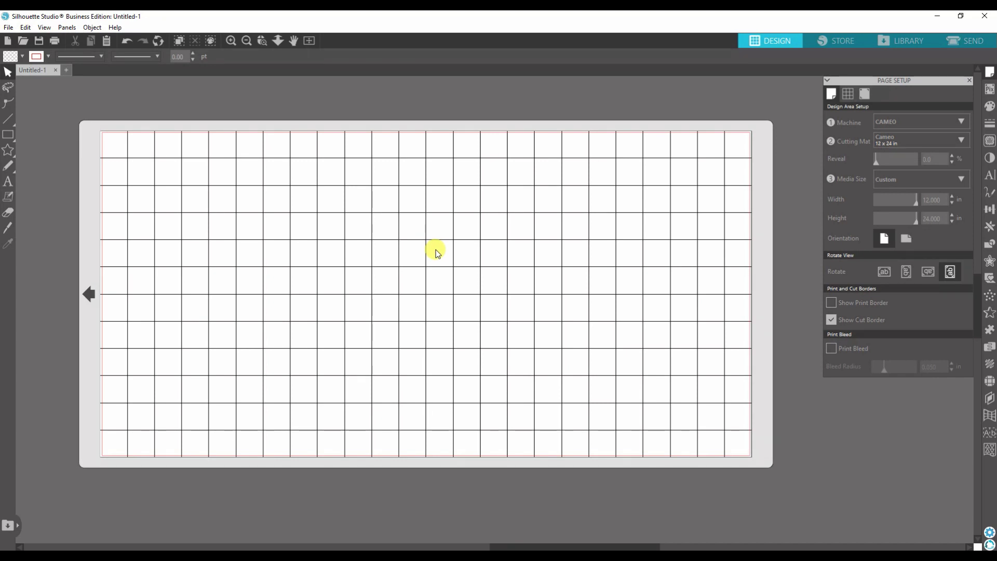
Set the Cutting Mat option to None
click(888, 142)
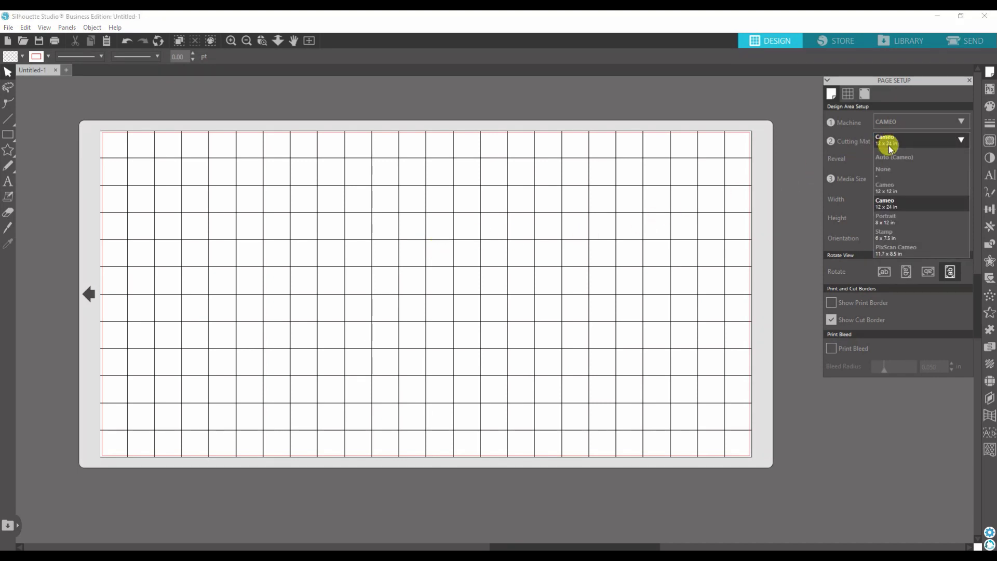
click(885, 169)
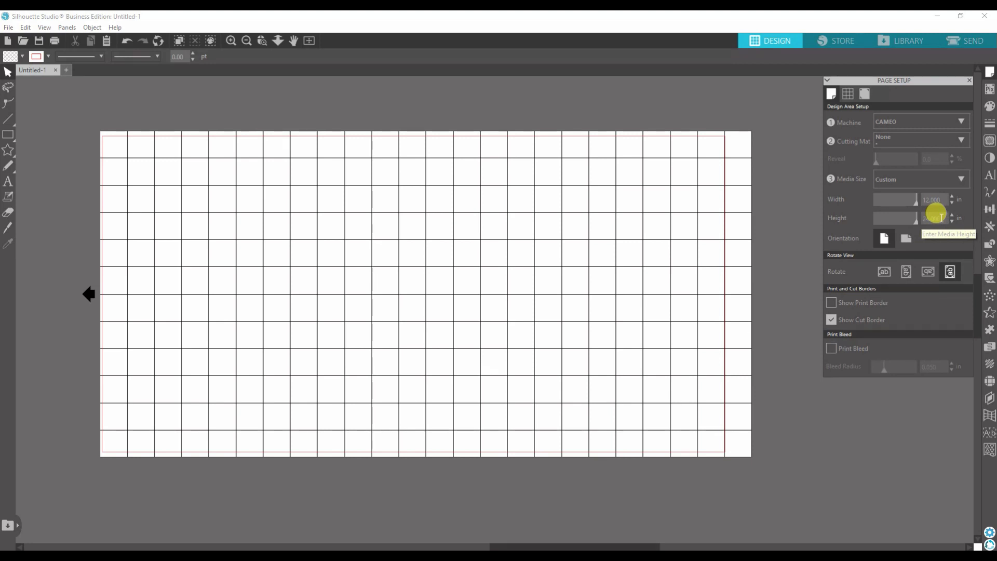
Set the custom media height to 30 in and pan along the page
drag(941, 218, 899, 211)
text(30.000)
key(Return)
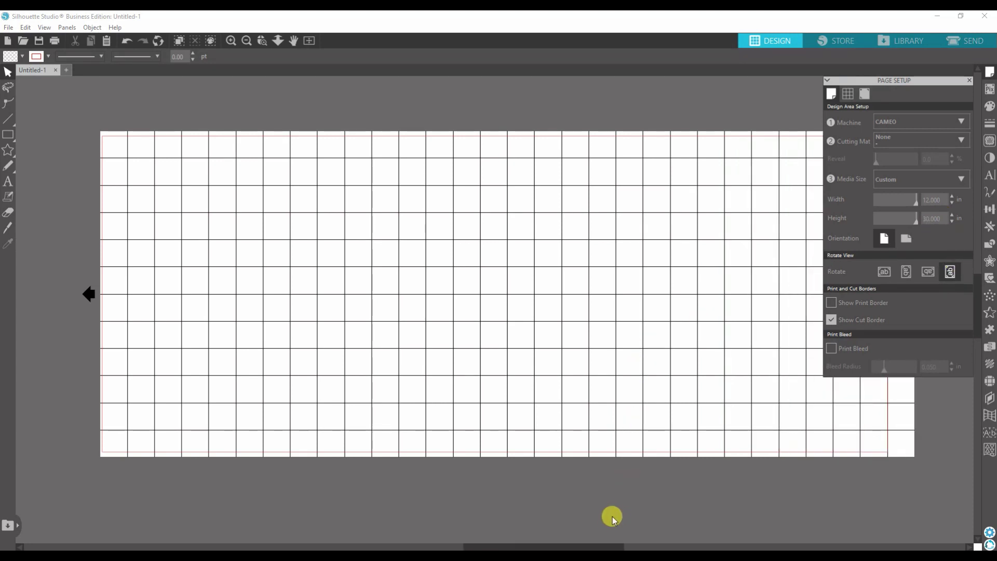
mouse_move(595, 545)
mouse_down()
mouse_move(638, 545)
mouse_move(617, 545)
mouse_up()
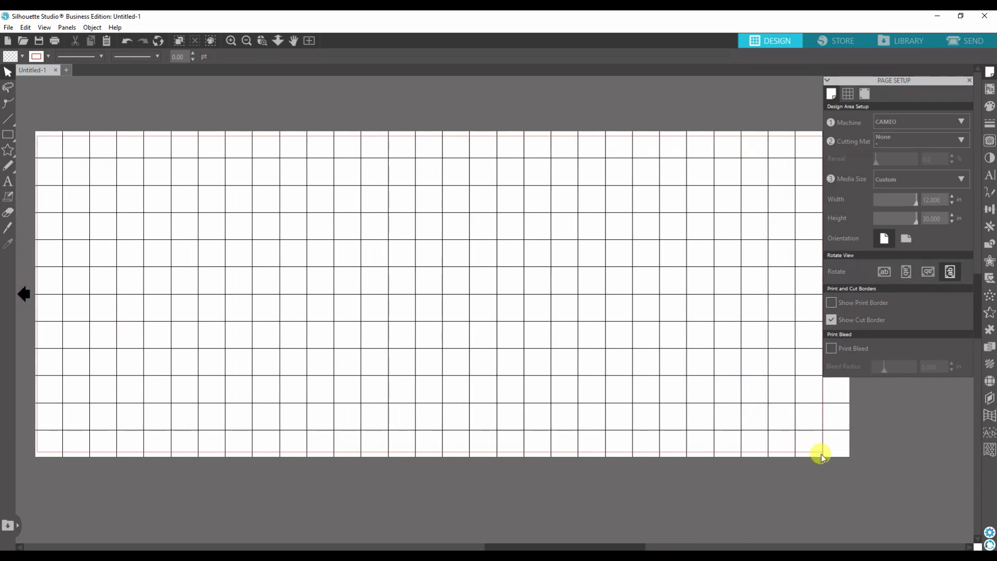
drag(628, 545, 663, 545)
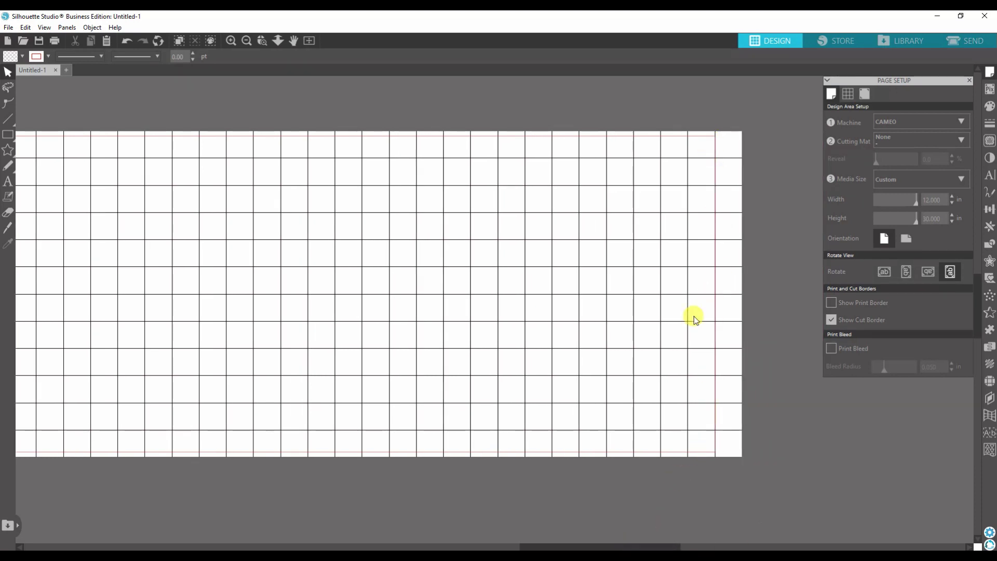
drag(669, 545, 554, 545)
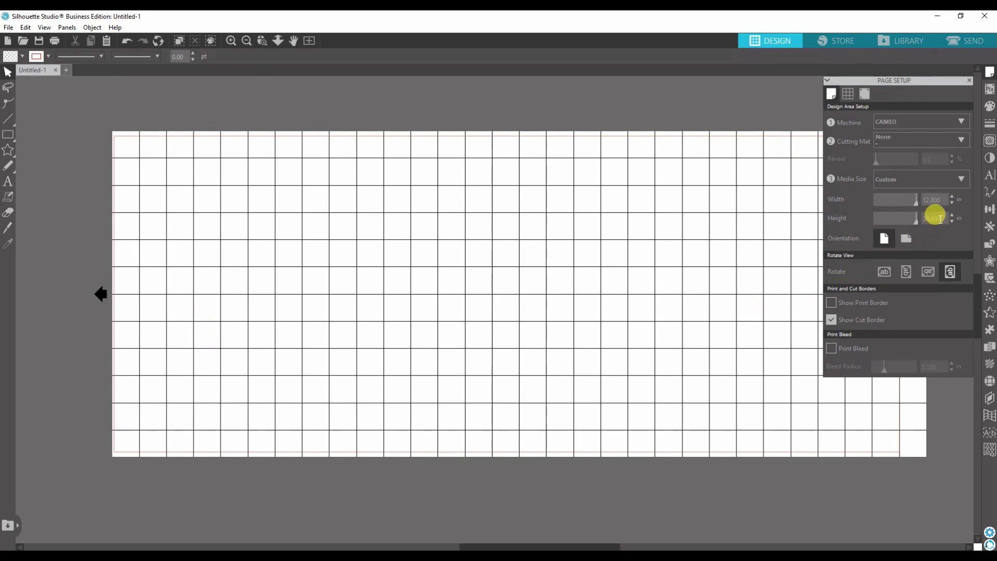
Change the media height to 60 in and scroll down the long strip
drag(937, 218, 911, 217)
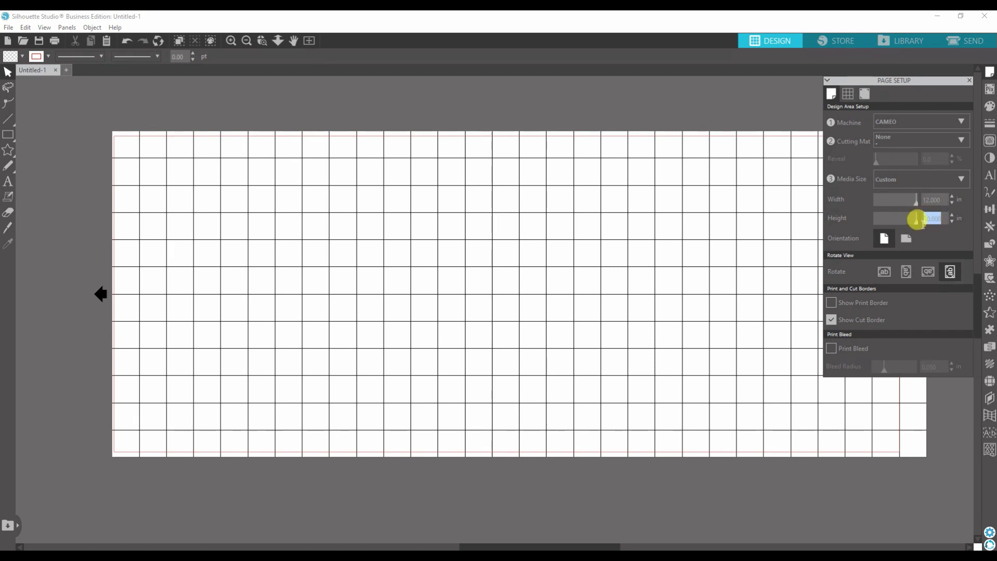
text(60)
key(Return)
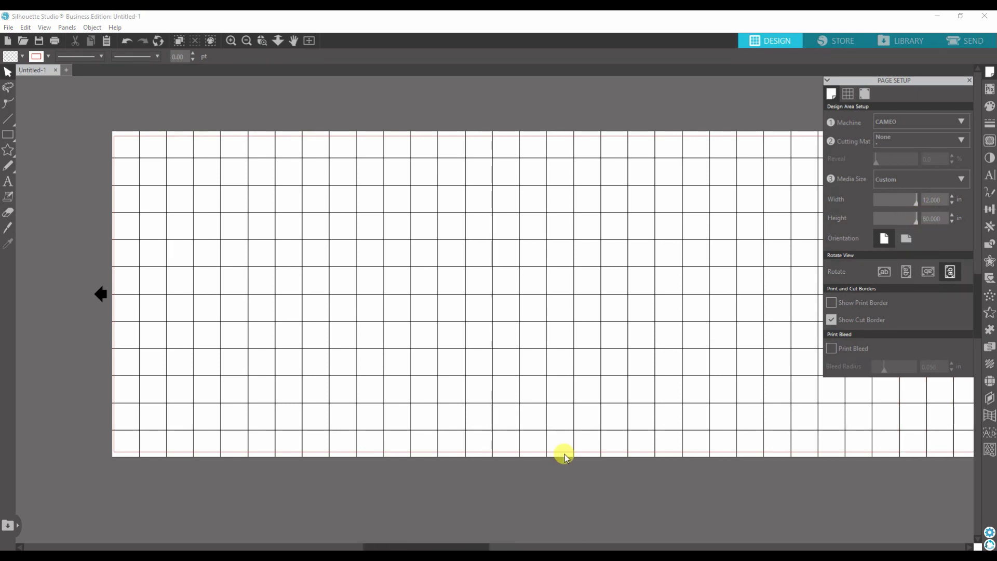
scroll(581, 453, down, 5)
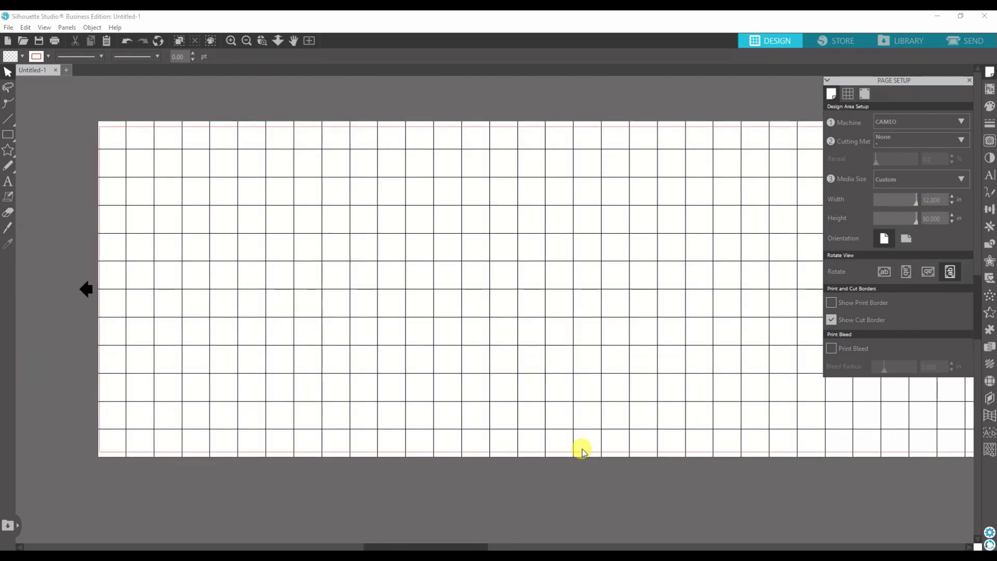
scroll(602, 419, down, 2)
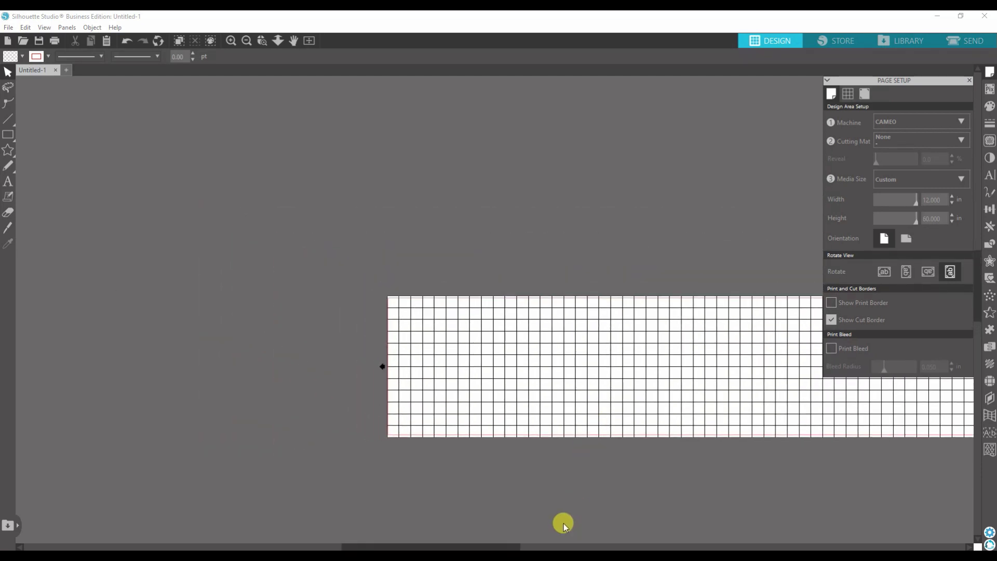
drag(509, 546, 616, 541)
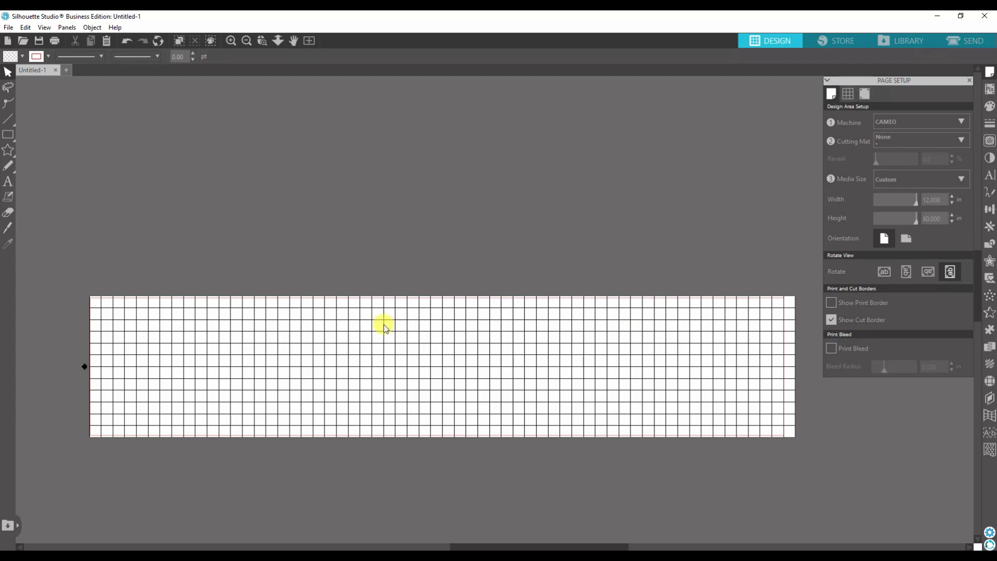
scroll(630, 463, down, 1)
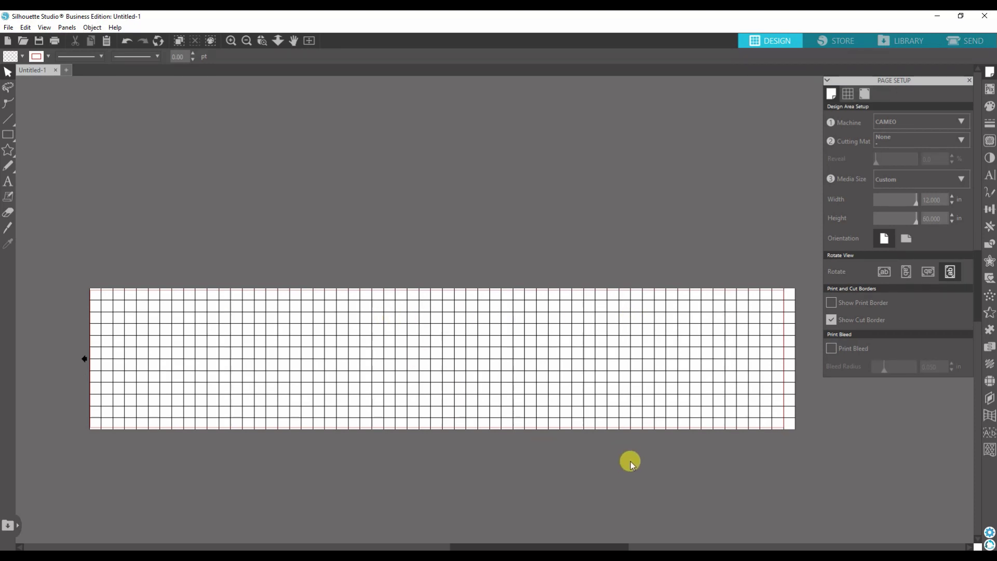
scroll(630, 458, down, 1)
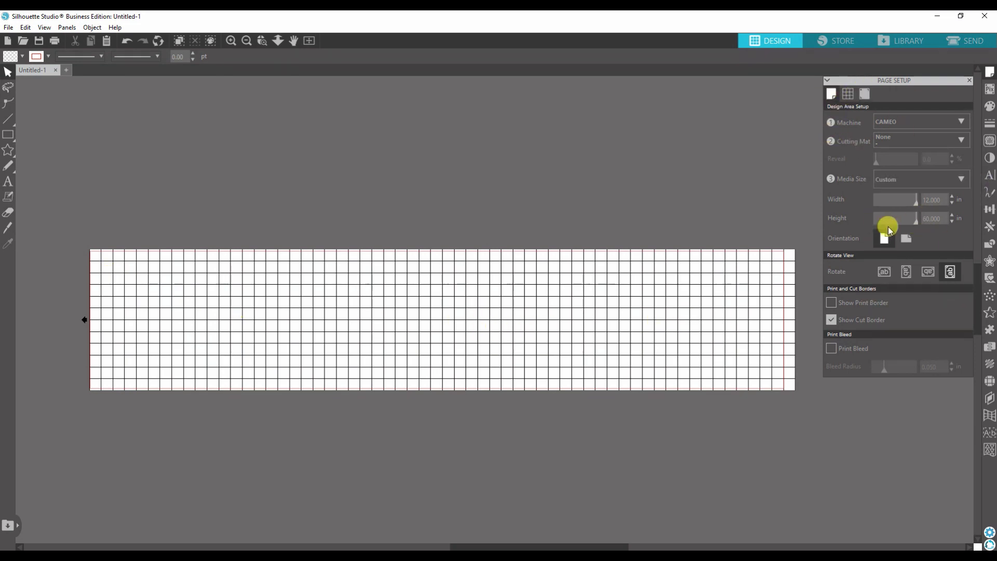
Return to the Cameo 12 x 12 in mat, fit it to view, and rotate it upright
click(847, 94)
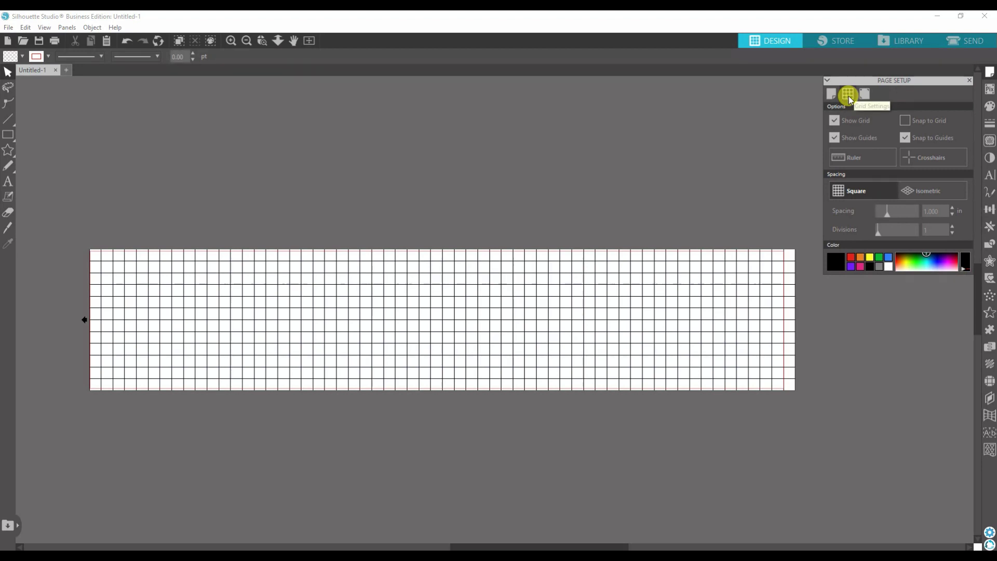
click(831, 94)
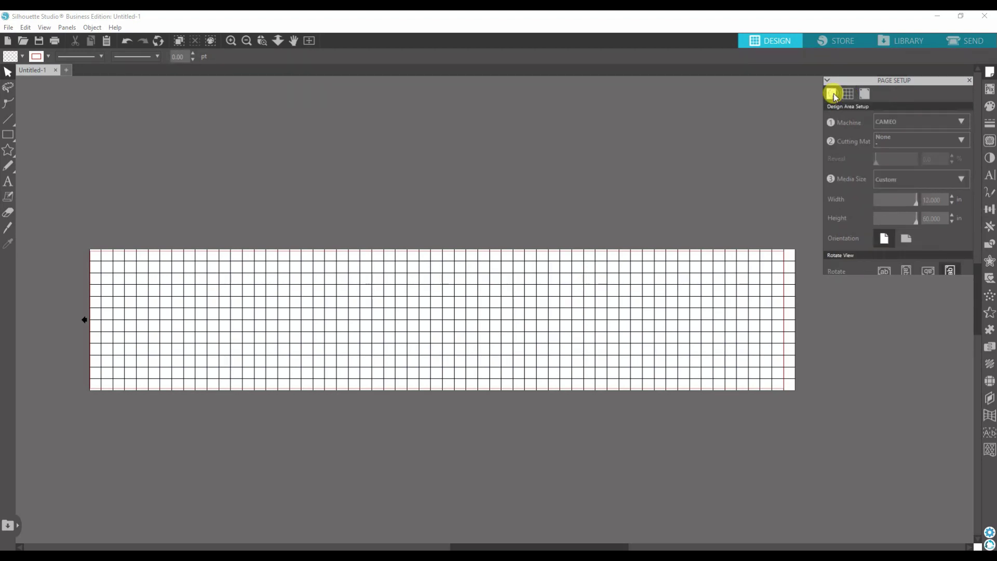
click(911, 140)
click(903, 190)
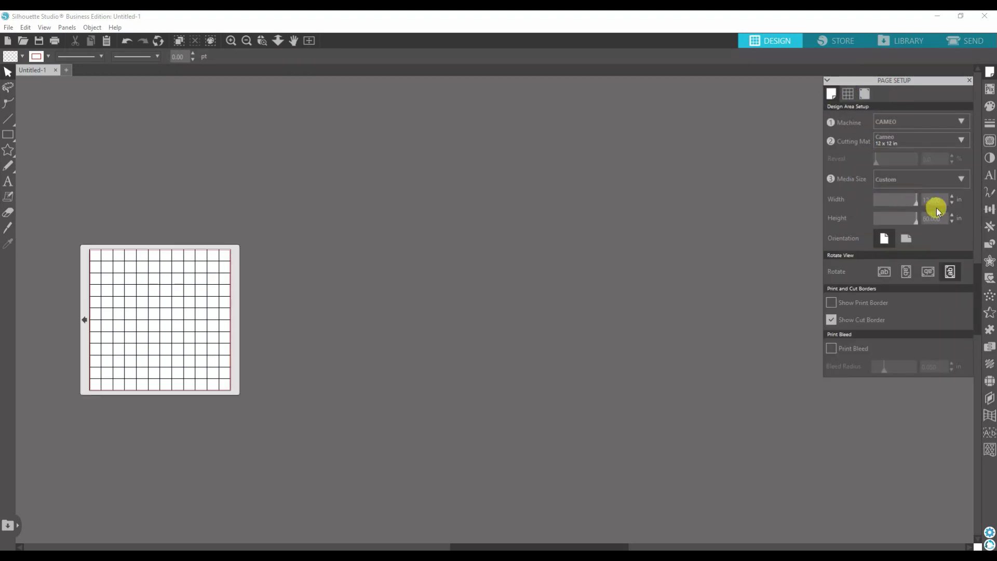
double_click(942, 218)
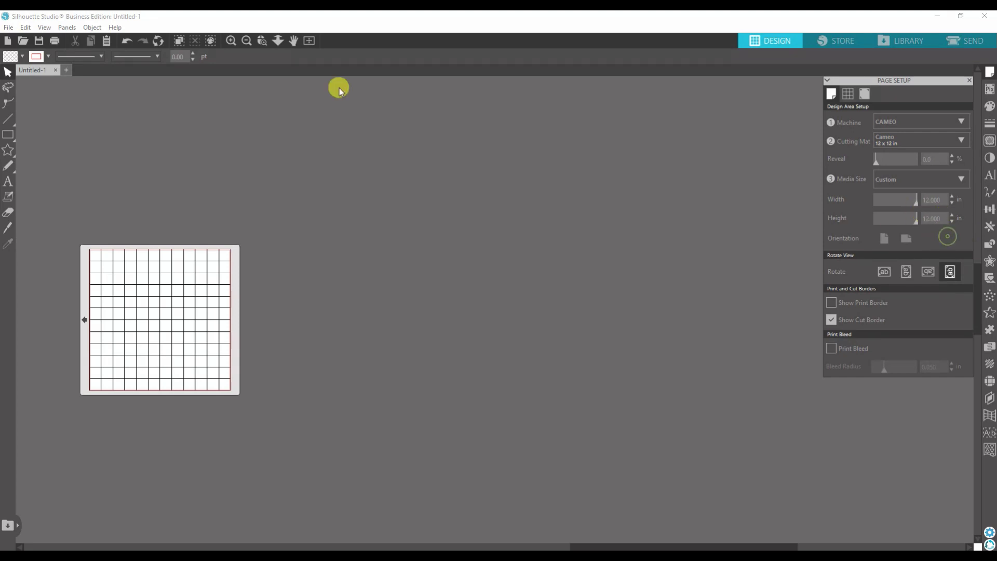
click(310, 41)
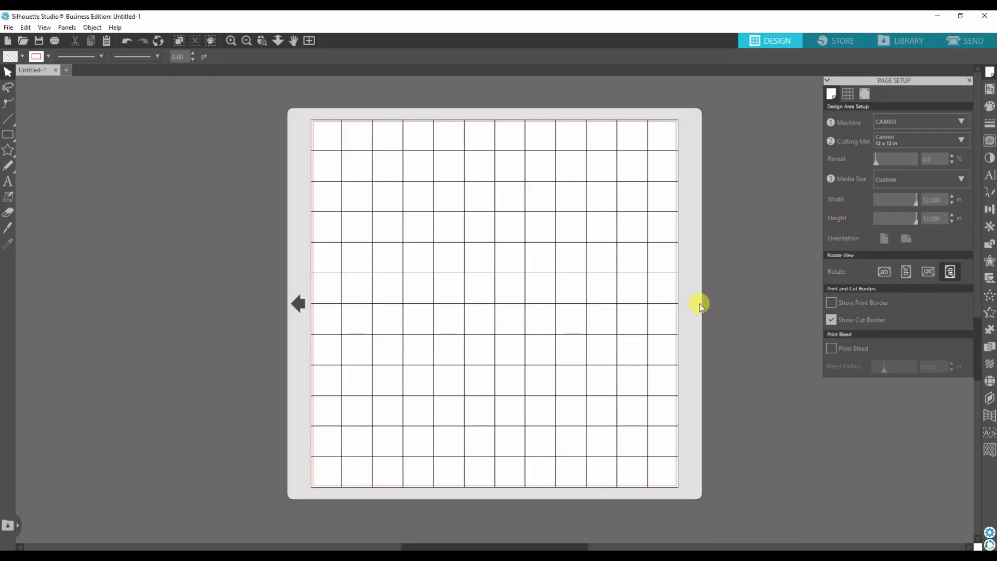
click(903, 272)
click(883, 272)
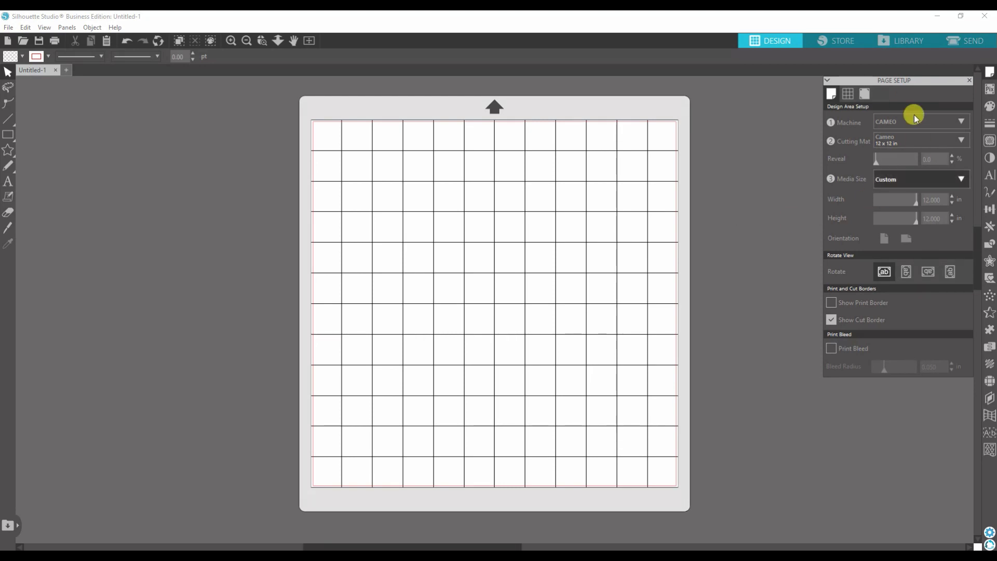
click(847, 95)
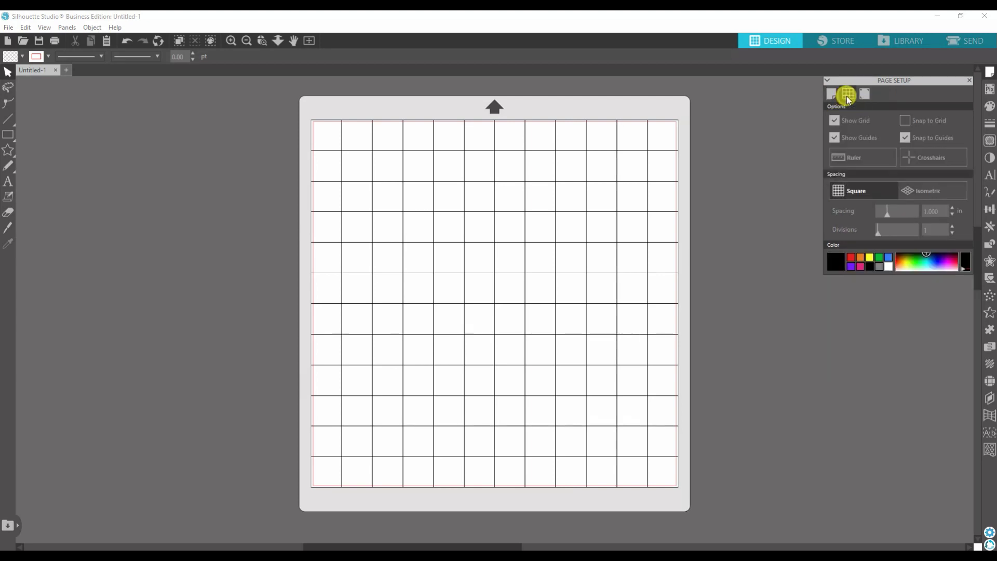
click(833, 122)
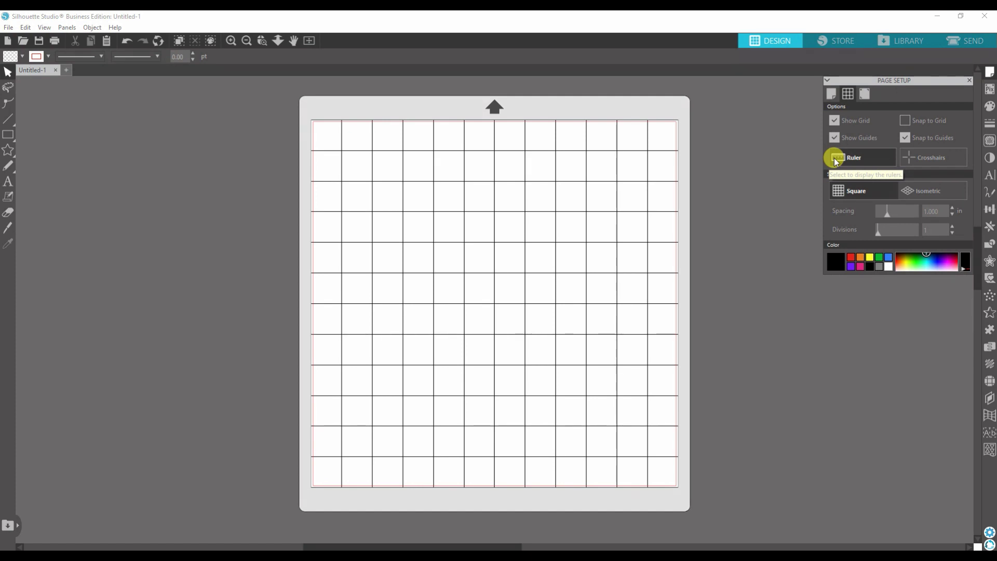
click(831, 93)
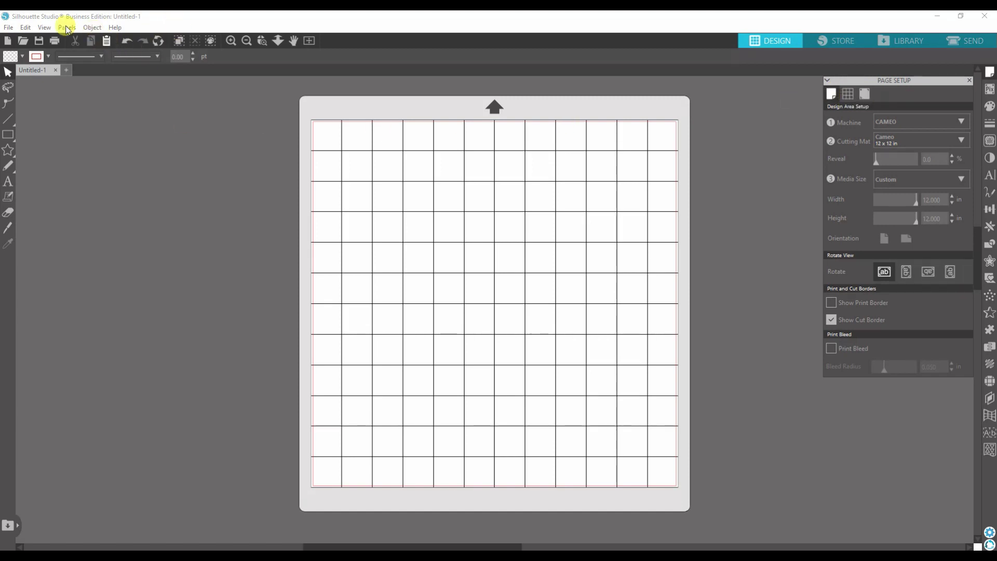
Use Help > View In to show the program as a lower edition
click(115, 28)
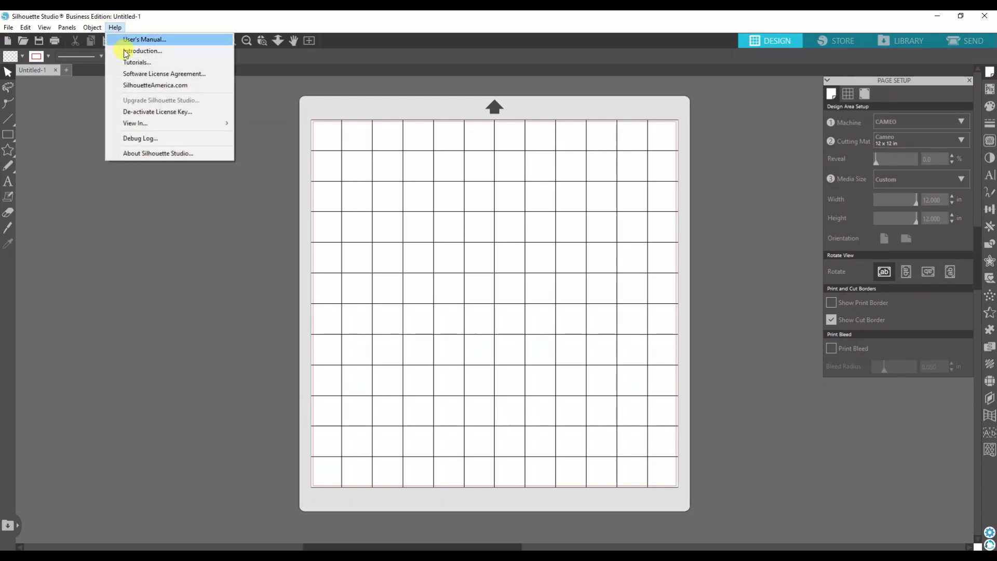
mouse_move(135, 123)
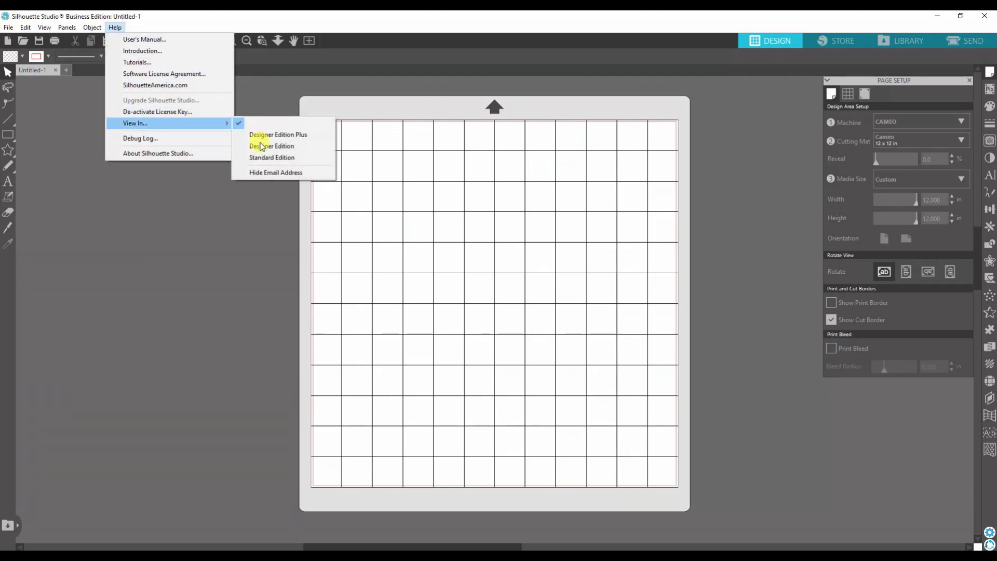
click(267, 159)
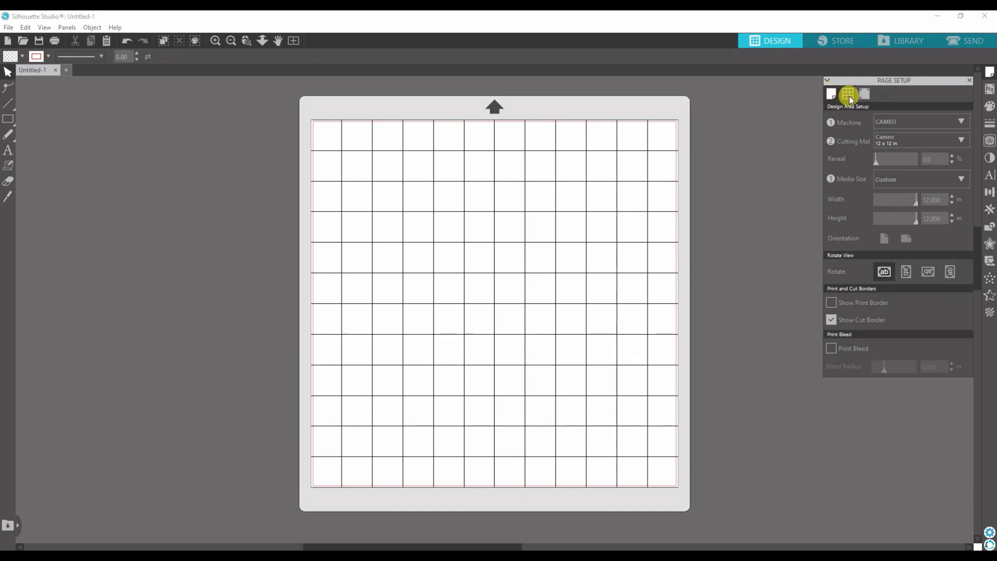
Toggle Show Grid off and on, and turn off Snap to Grid
click(849, 96)
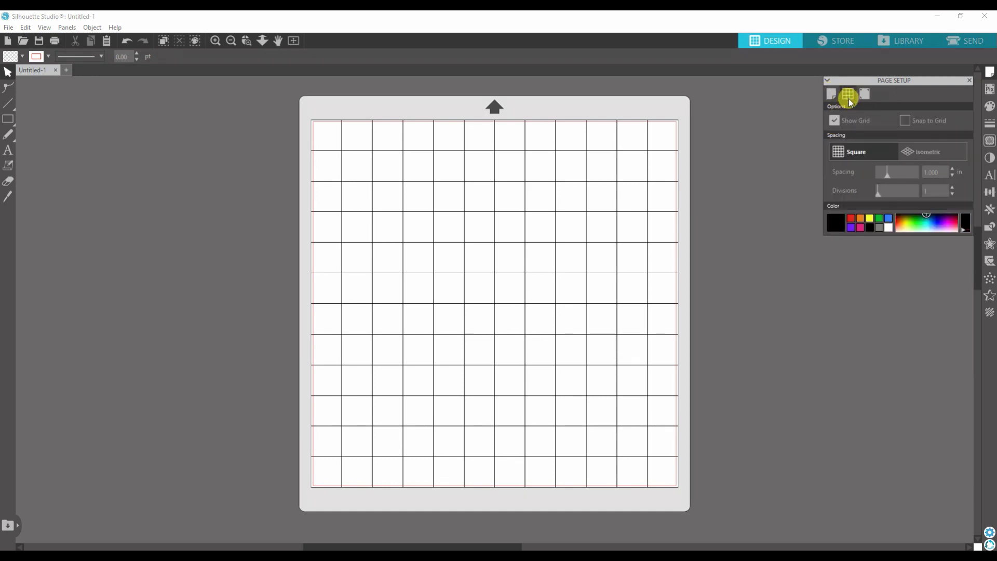
click(833, 122)
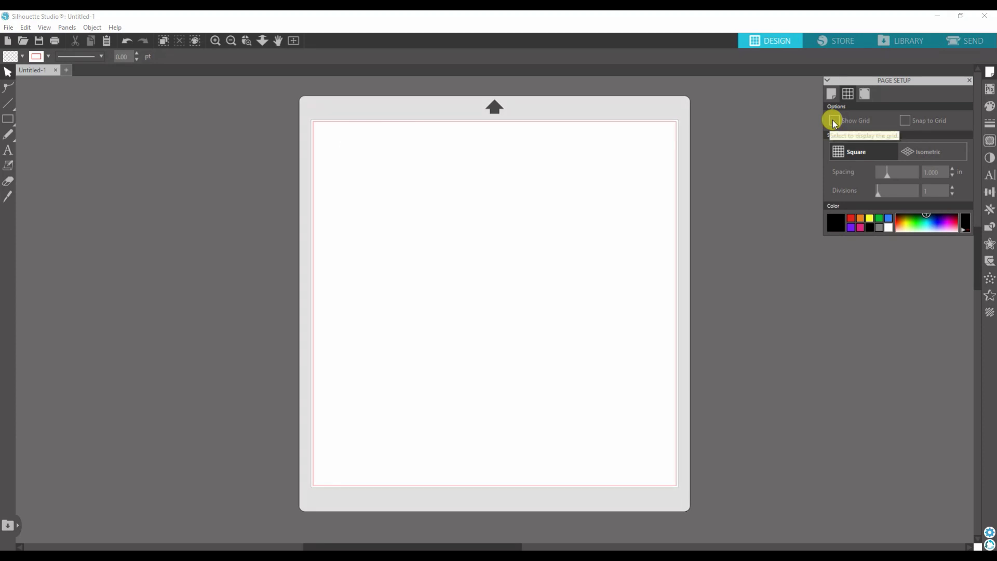
click(834, 121)
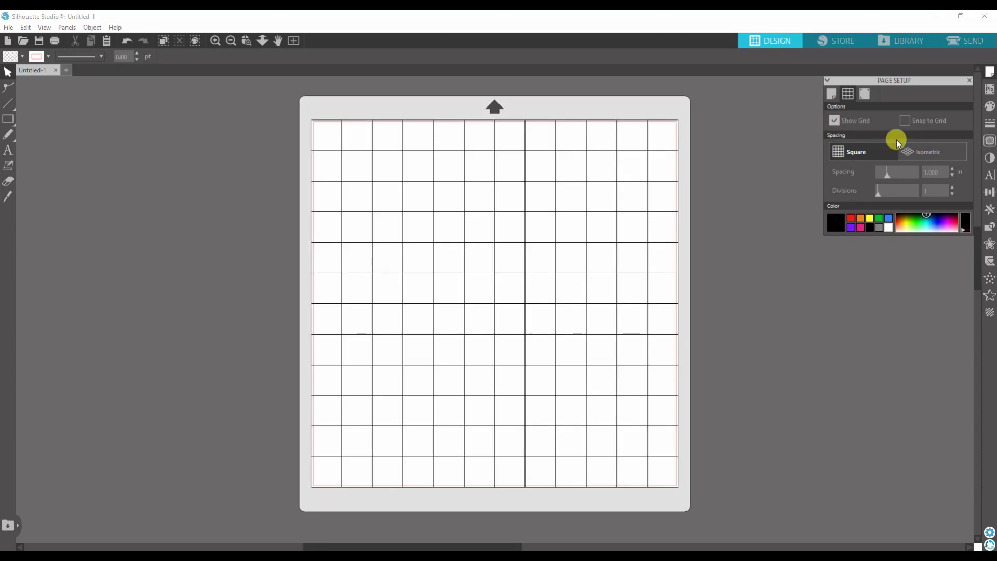
click(906, 121)
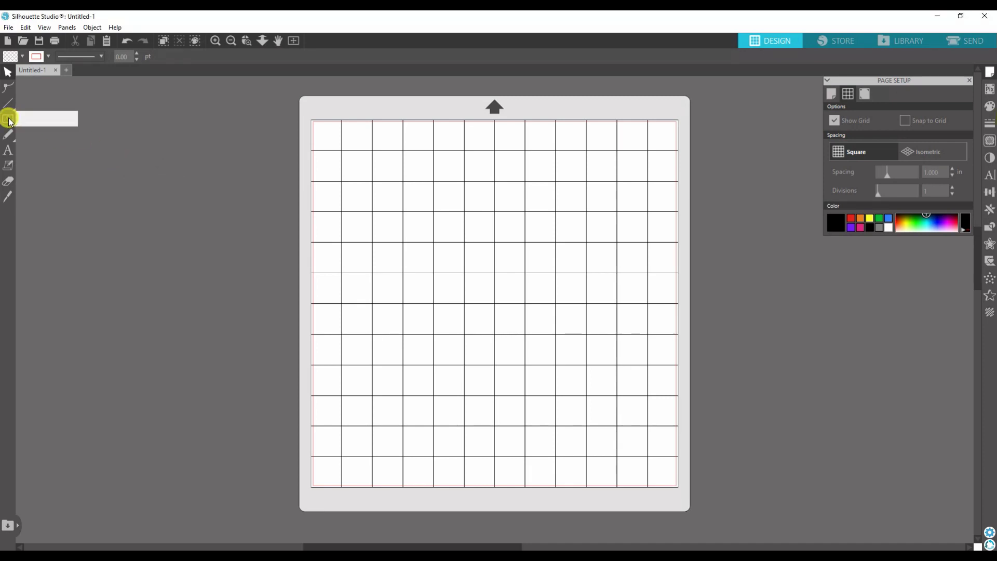
Draw a rectangle, fill it dark blue, and move it near the mat's top
click(8, 119)
click(24, 119)
drag(171, 182, 273, 275)
click(24, 57)
click(40, 94)
click(8, 71)
mouse_move(241, 251)
mouse_down()
mouse_move(374, 276)
mouse_move(550, 212)
mouse_move(553, 195)
mouse_move(560, 317)
mouse_up()
Move the blue square into the top-left corner with snapping toggled, then duplicate it
click(906, 121)
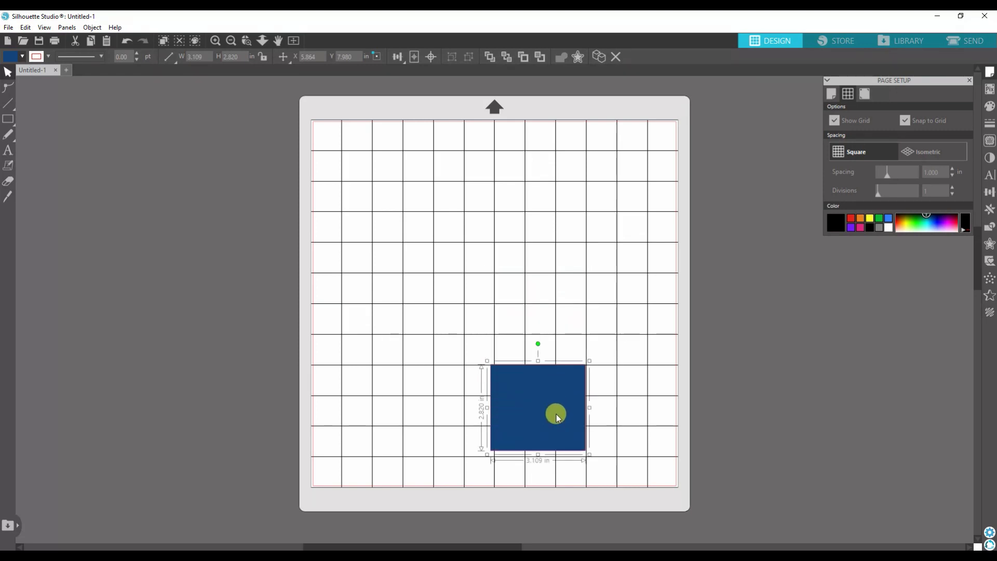
mouse_move(560, 316)
mouse_down()
mouse_move(506, 332)
mouse_move(441, 325)
mouse_move(388, 258)
mouse_move(391, 231)
mouse_move(509, 229)
mouse_move(587, 246)
mouse_move(538, 314)
mouse_move(447, 216)
mouse_move(509, 416)
mouse_move(493, 243)
mouse_move(512, 403)
mouse_move(466, 244)
mouse_move(601, 222)
mouse_move(590, 247)
mouse_move(405, 307)
mouse_move(407, 260)
mouse_move(376, 217)
mouse_move(506, 247)
mouse_move(452, 185)
mouse_move(512, 311)
mouse_move(353, 182)
mouse_move(360, 188)
mouse_up()
click(904, 120)
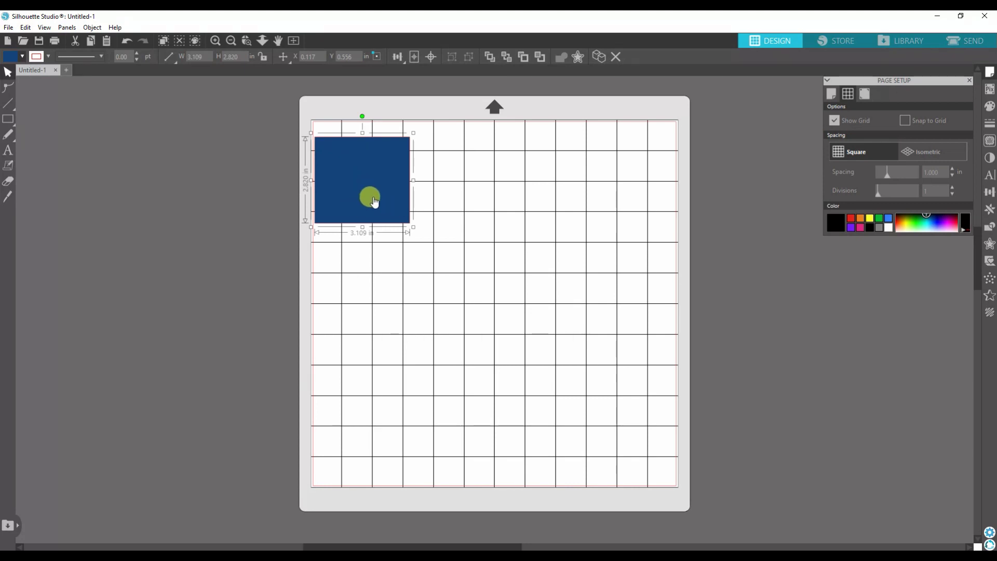
drag(375, 202, 390, 205)
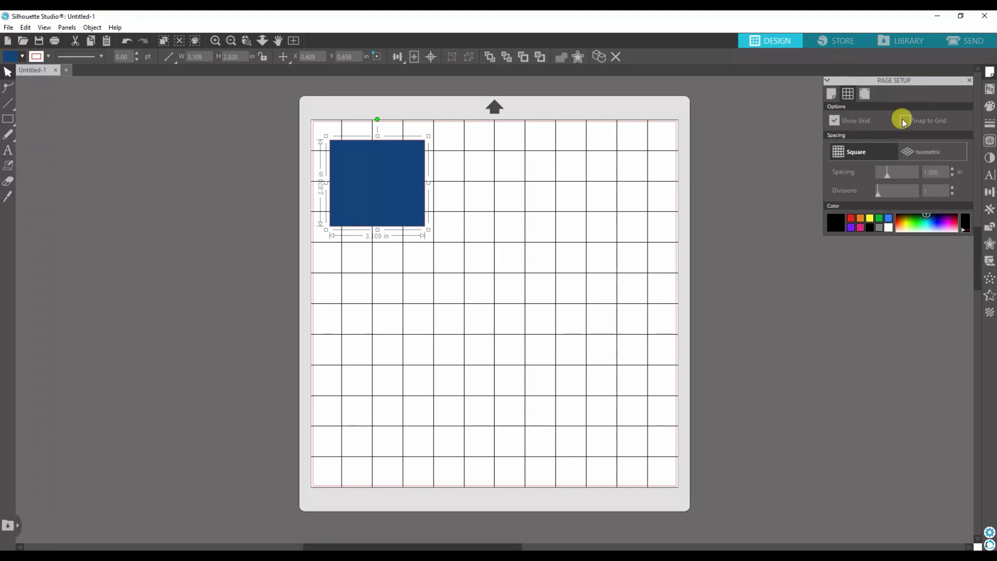
mouse_move(410, 193)
mouse_down()
mouse_move(396, 169)
mouse_move(479, 178)
mouse_move(506, 199)
mouse_move(470, 191)
mouse_move(477, 238)
mouse_move(475, 184)
mouse_up()
right_click(396, 169)
click(435, 252)
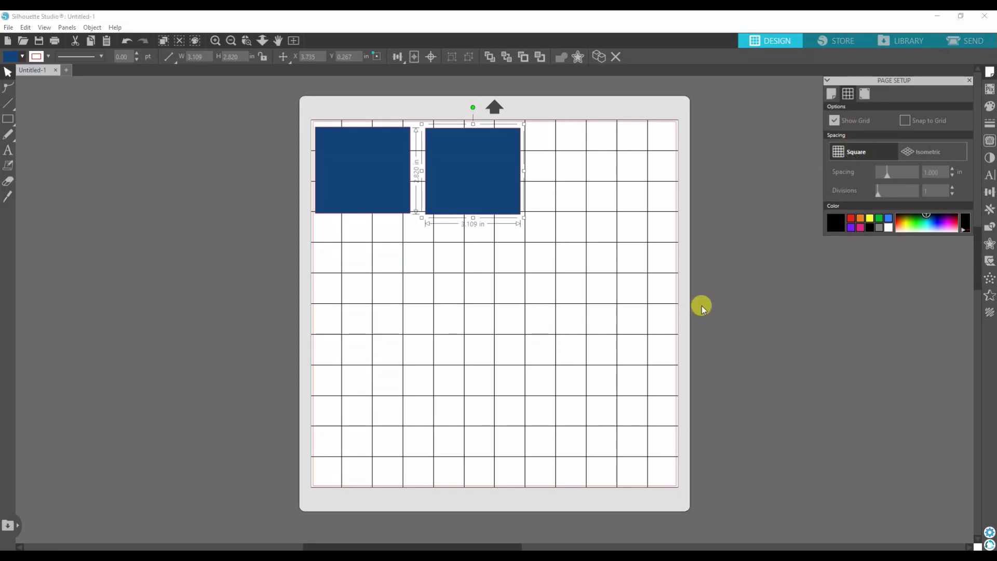
click(919, 152)
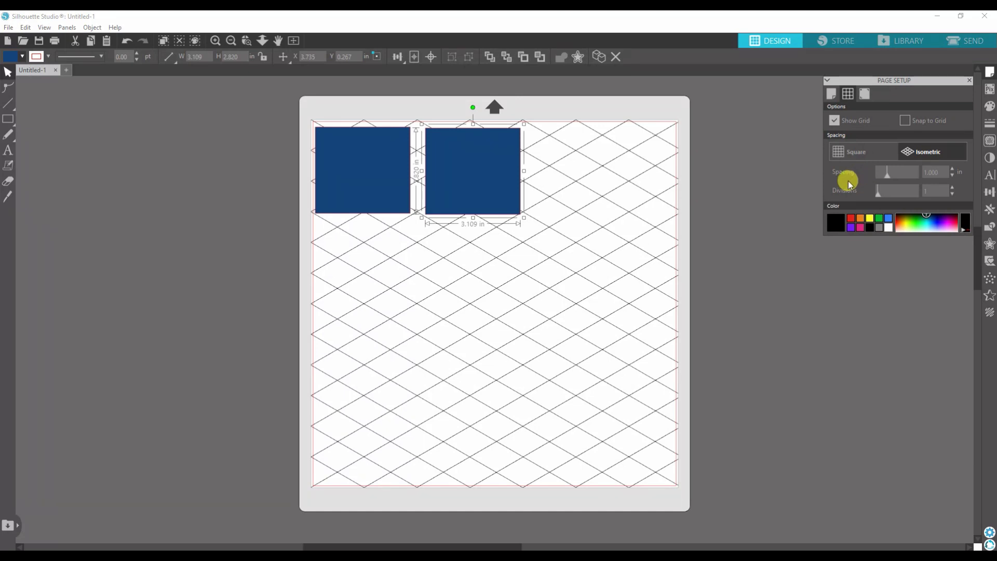
click(861, 151)
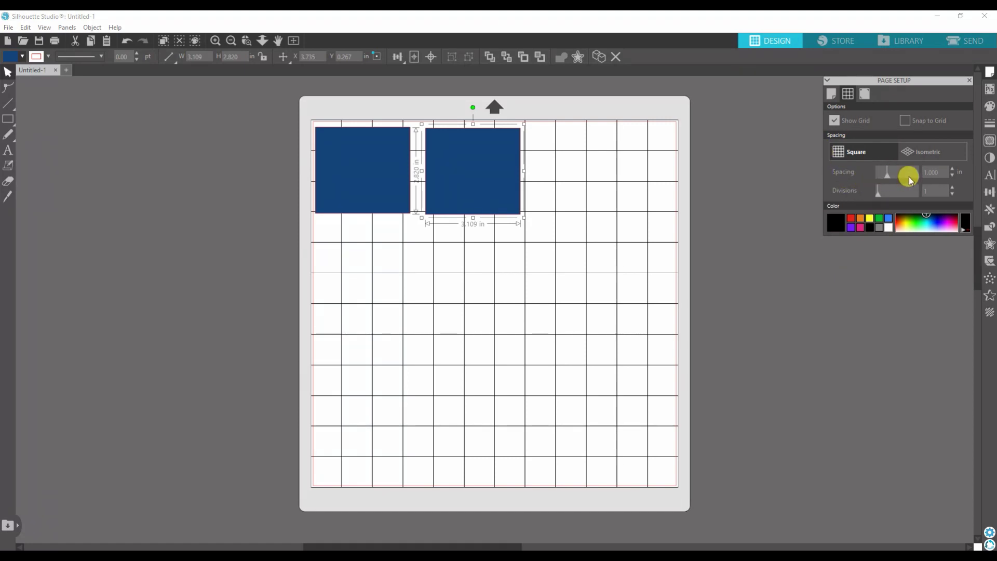
Raise the grid spacing to 2.000 inches and nudge the right square lower
click(953, 169)
click(953, 169)
click(952, 169)
click(953, 169)
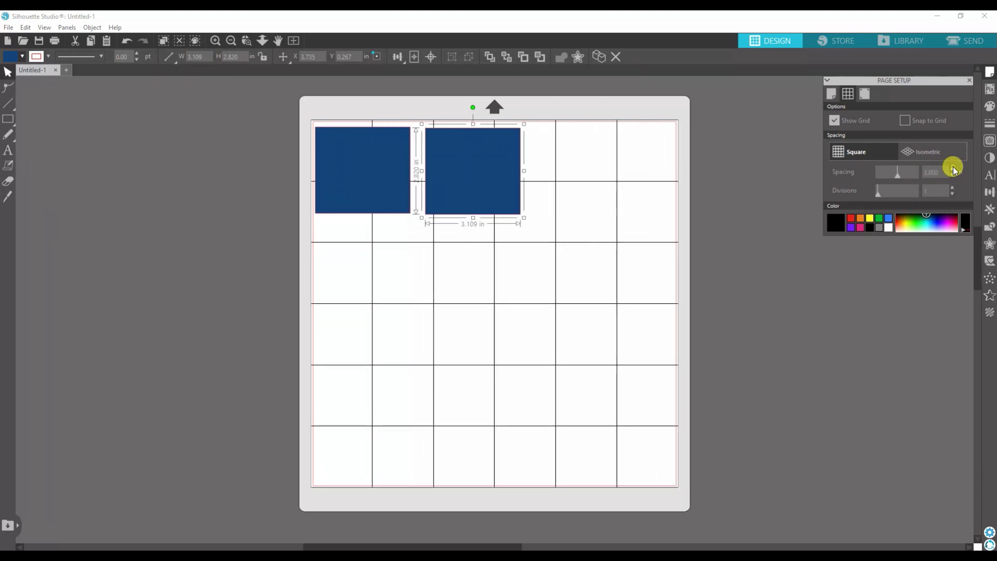
mouse_move(461, 191)
mouse_down()
mouse_move(475, 310)
mouse_move(461, 211)
mouse_up()
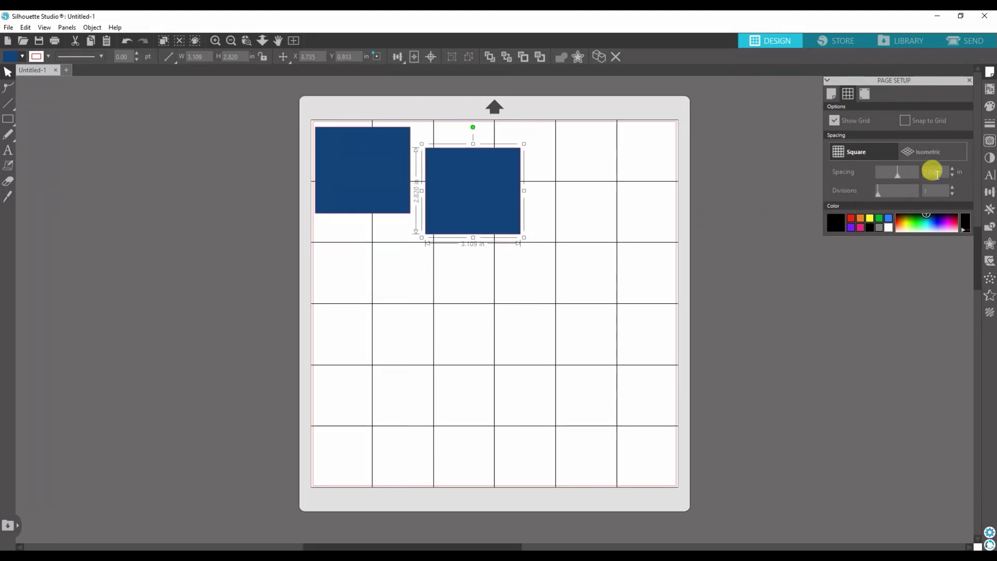
Lower the grid spacing back to 1.000 inch and move the right square further down
click(952, 180)
click(952, 180)
click(953, 180)
click(953, 181)
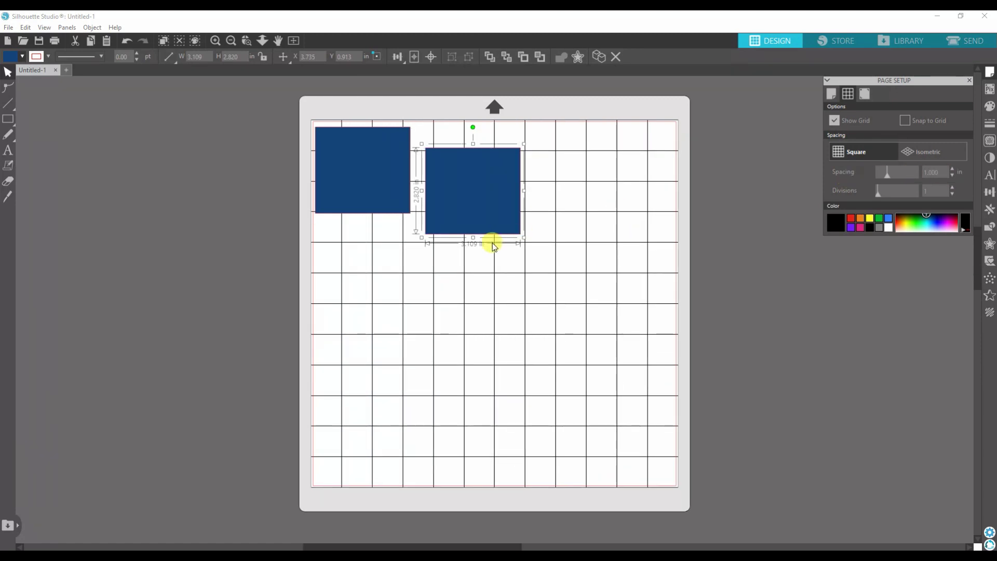
mouse_move(452, 223)
mouse_down()
mouse_move(467, 314)
mouse_move(431, 322)
mouse_up()
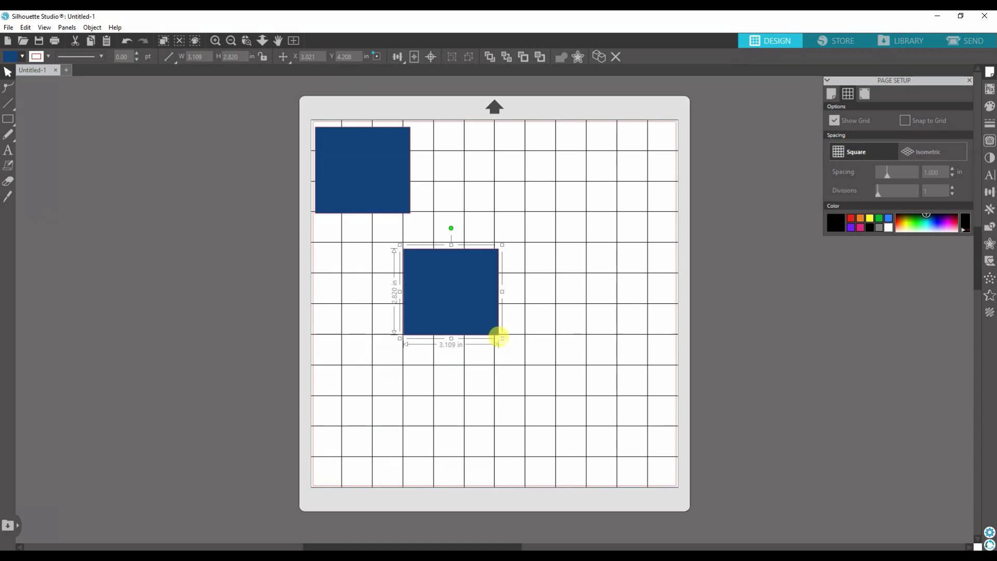
Enlarge the right square to about 5.1 x 4.6 in, move it up-right, and set Divisions to 2
drag(498, 337, 561, 390)
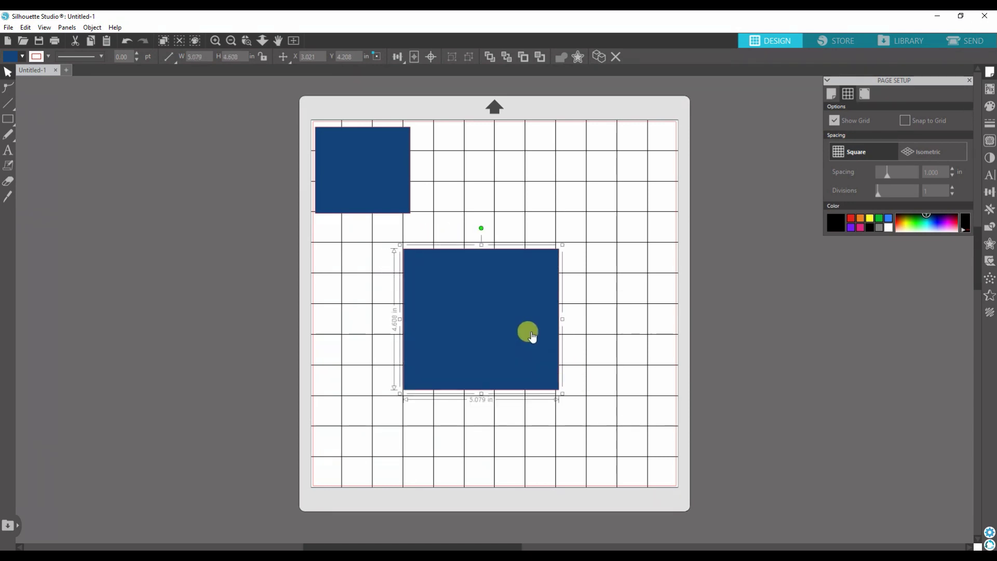
drag(532, 337, 572, 261)
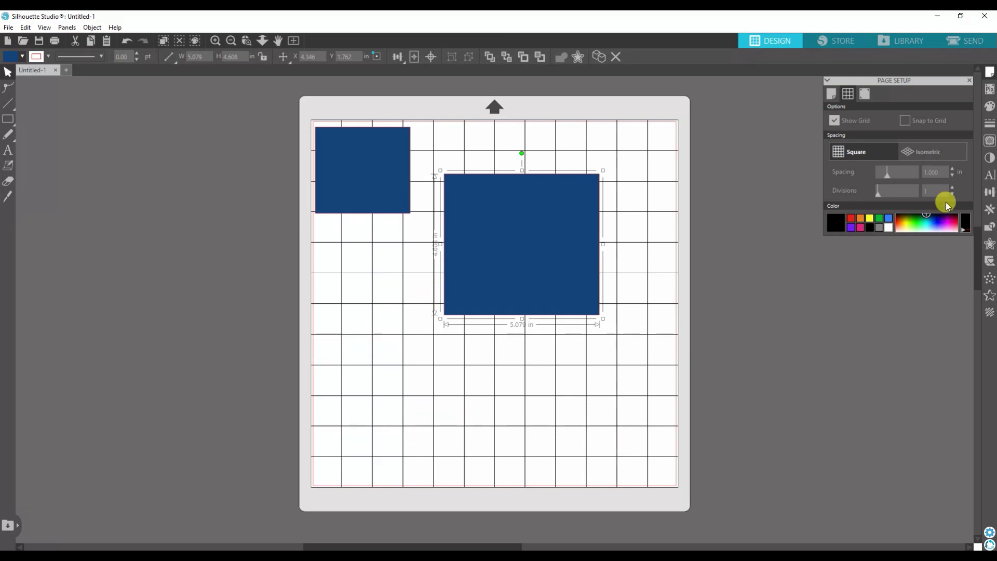
click(954, 188)
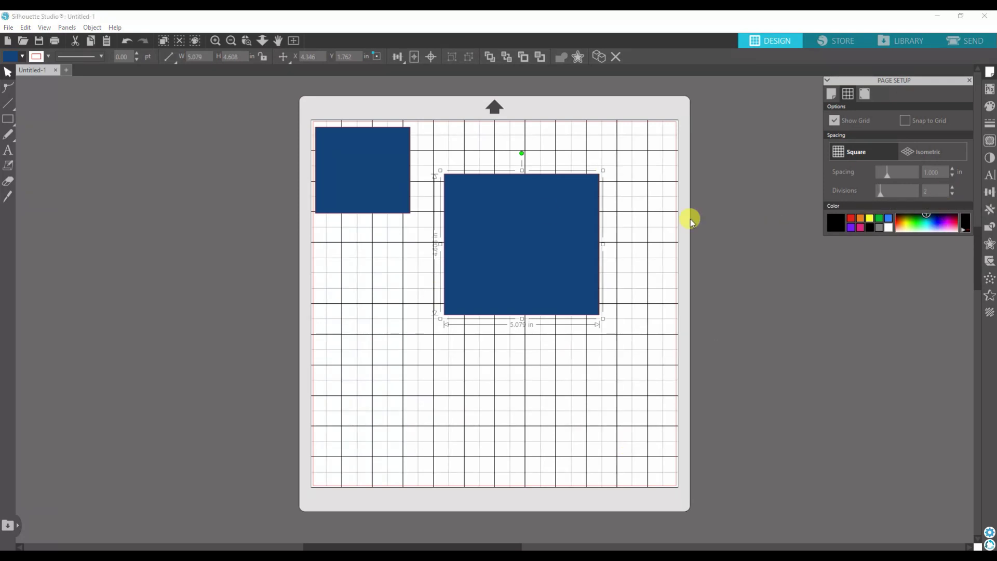
Move the large square to the bottom and back to upper middle, then settle grid Divisions at 4
drag(500, 330, 475, 549)
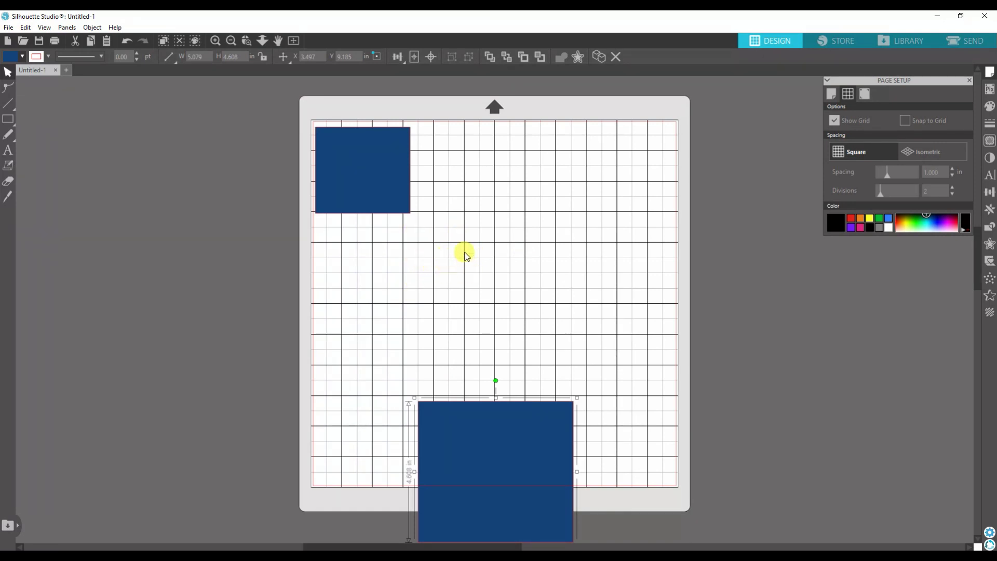
drag(536, 441, 571, 218)
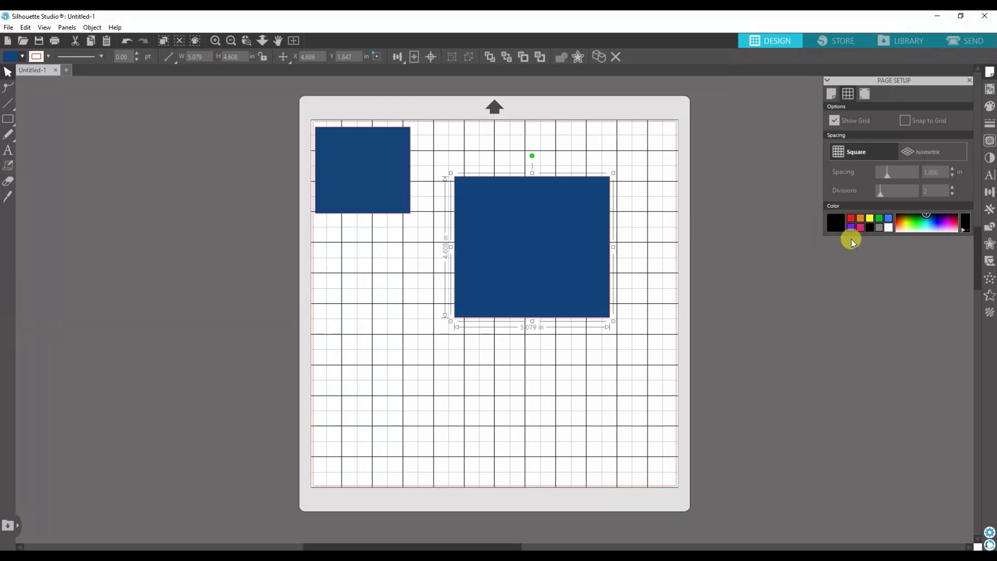
click(952, 187)
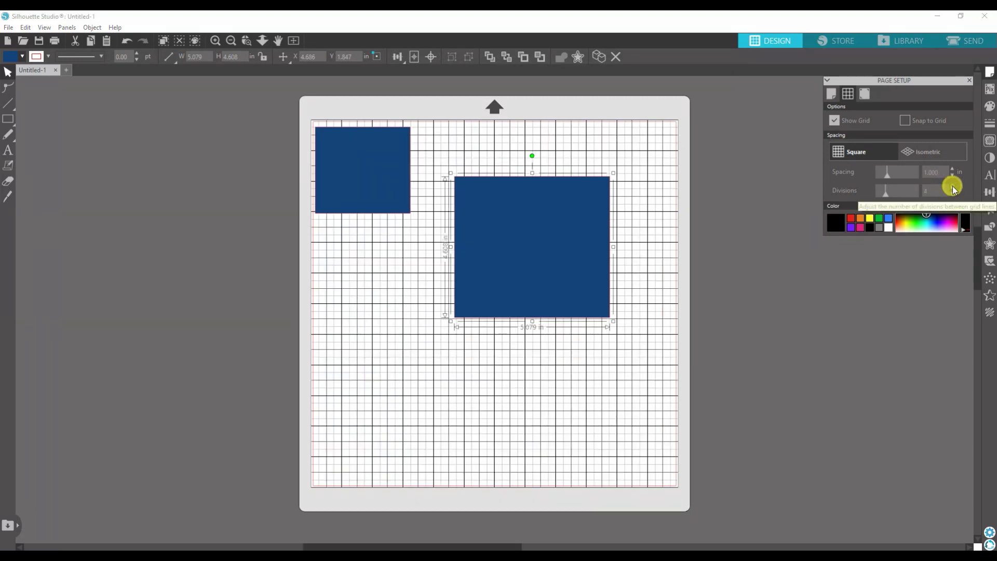
click(952, 188)
click(952, 187)
click(952, 194)
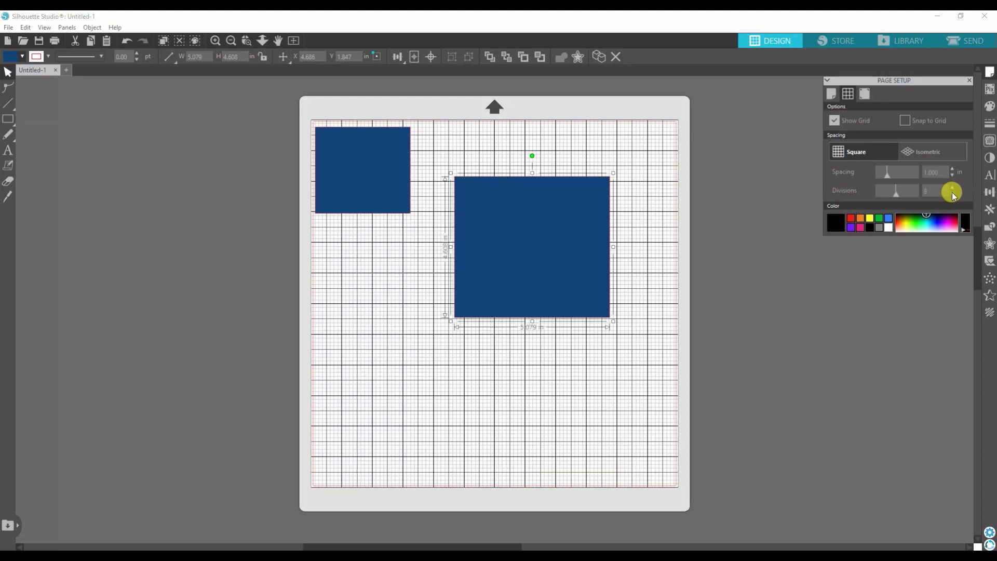
double_click(952, 194)
Lower grid Divisions back to 1 and move the large square left and down
double_click(952, 194)
click(952, 194)
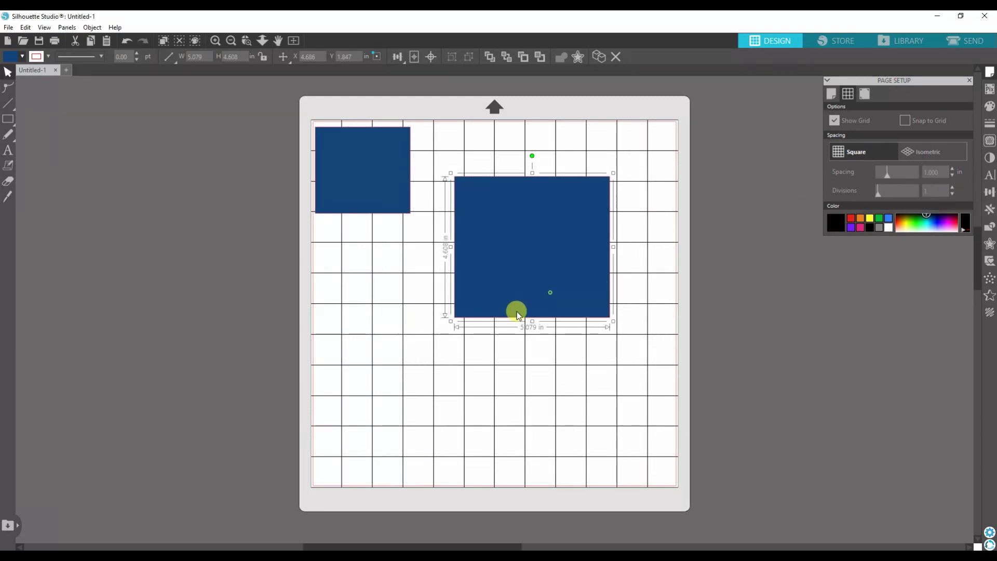
drag(549, 297, 484, 349)
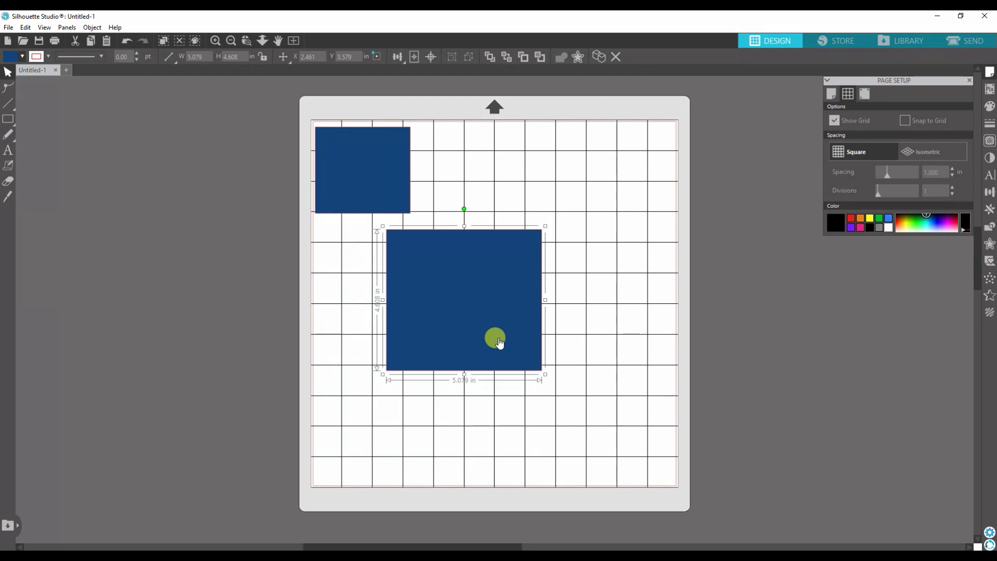
Hide the grid, move the large square up and right, then show the grid again
click(834, 120)
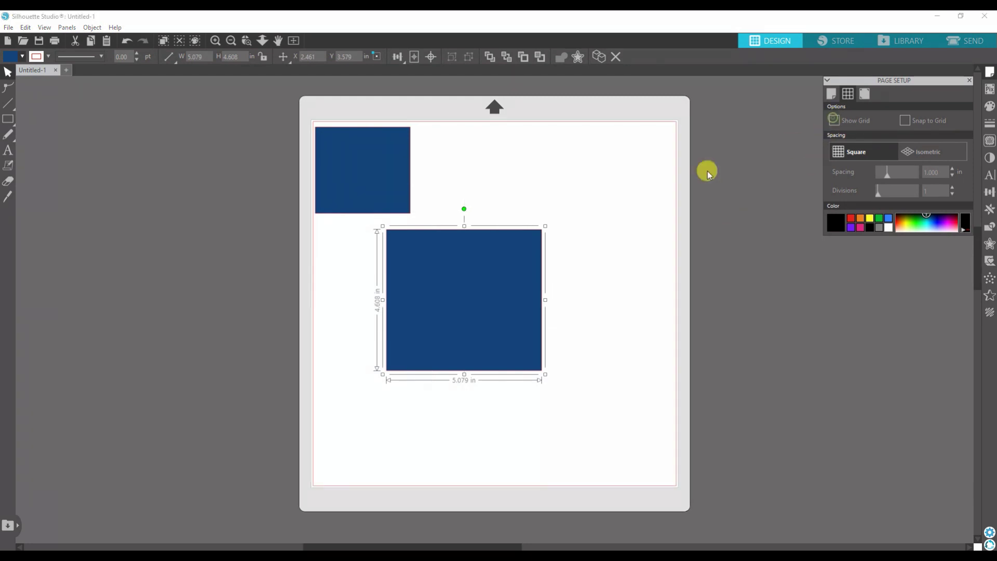
drag(491, 289, 558, 238)
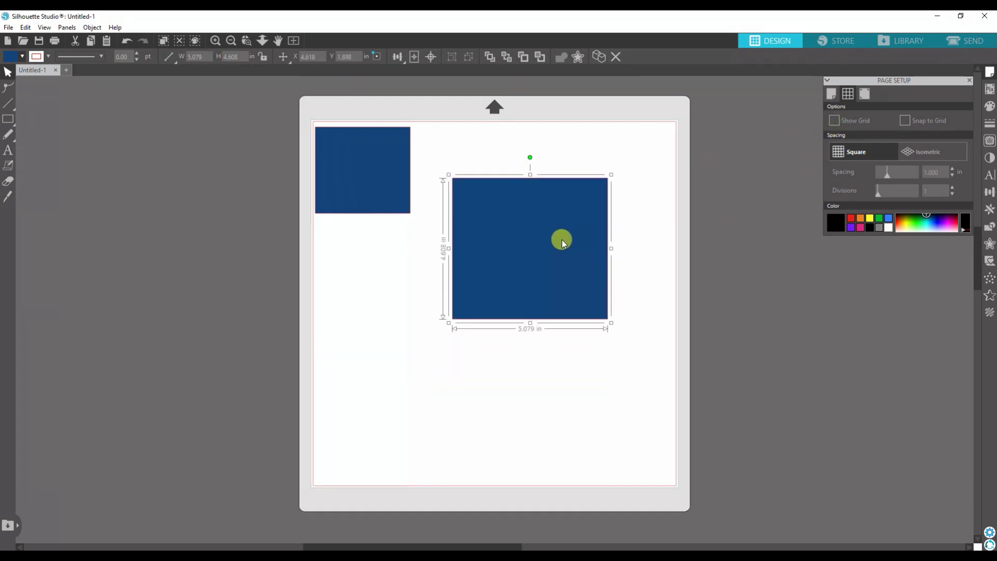
click(833, 121)
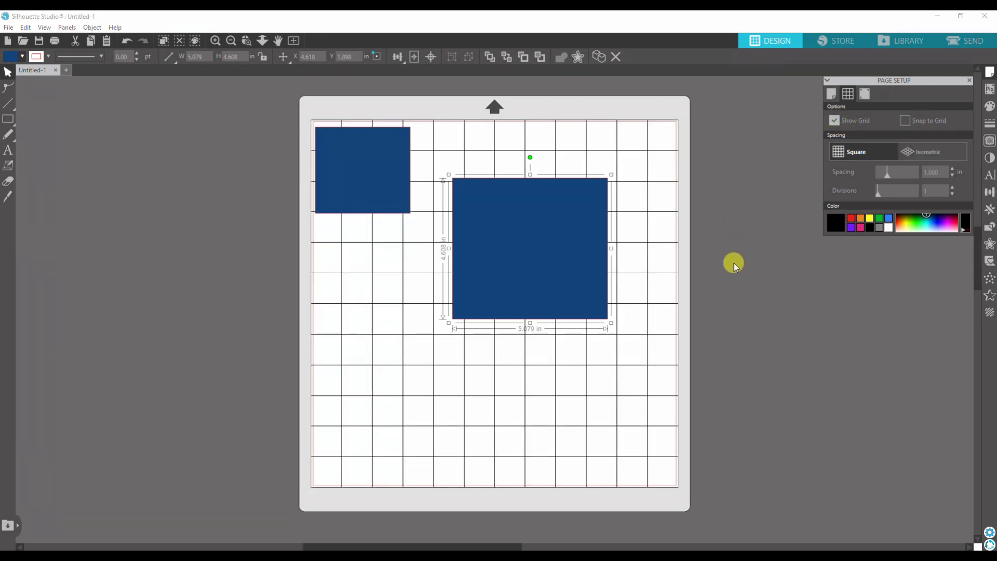
Try blue-purple, green-yellow, grey, white and black grid line colours
click(937, 222)
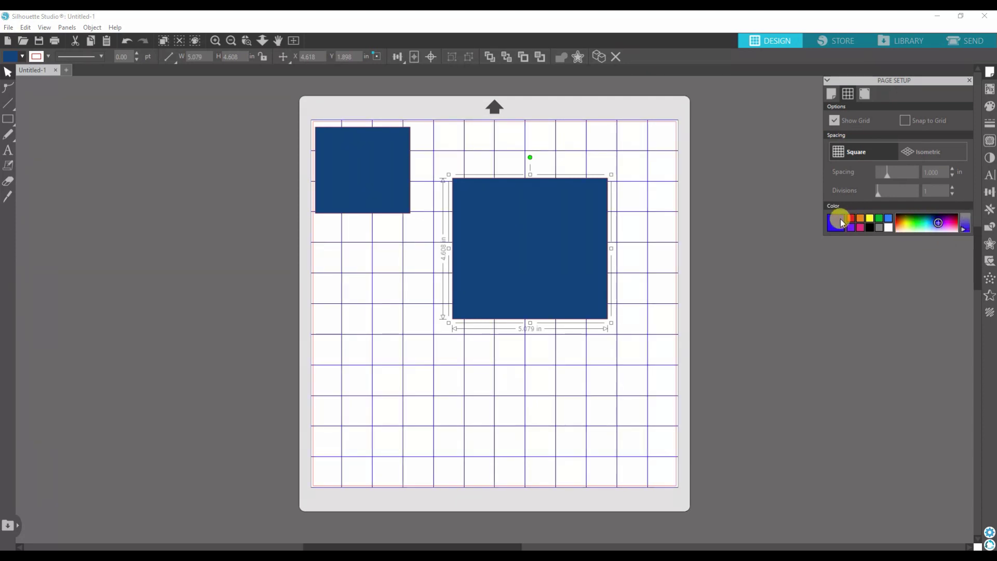
drag(924, 226, 903, 220)
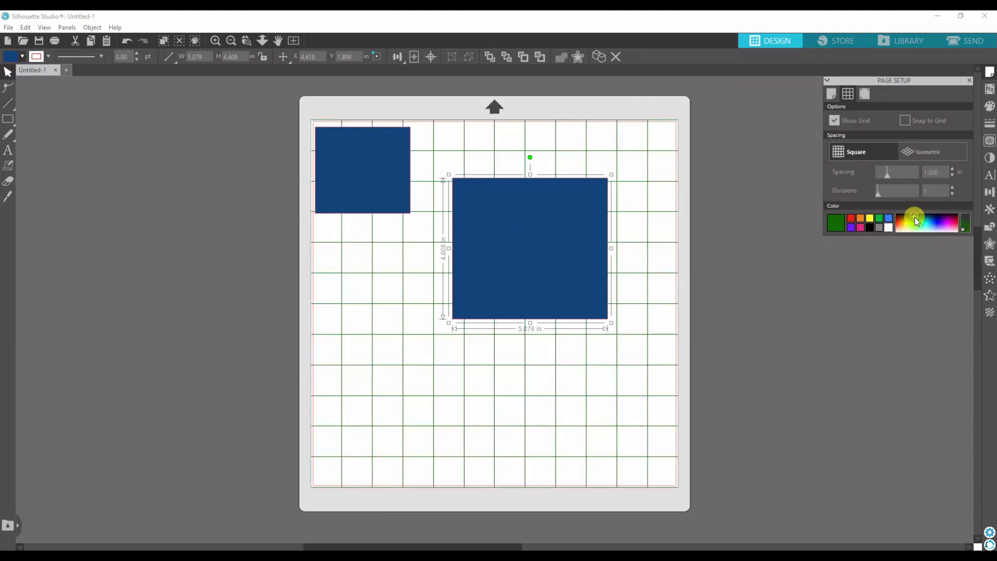
click(935, 225)
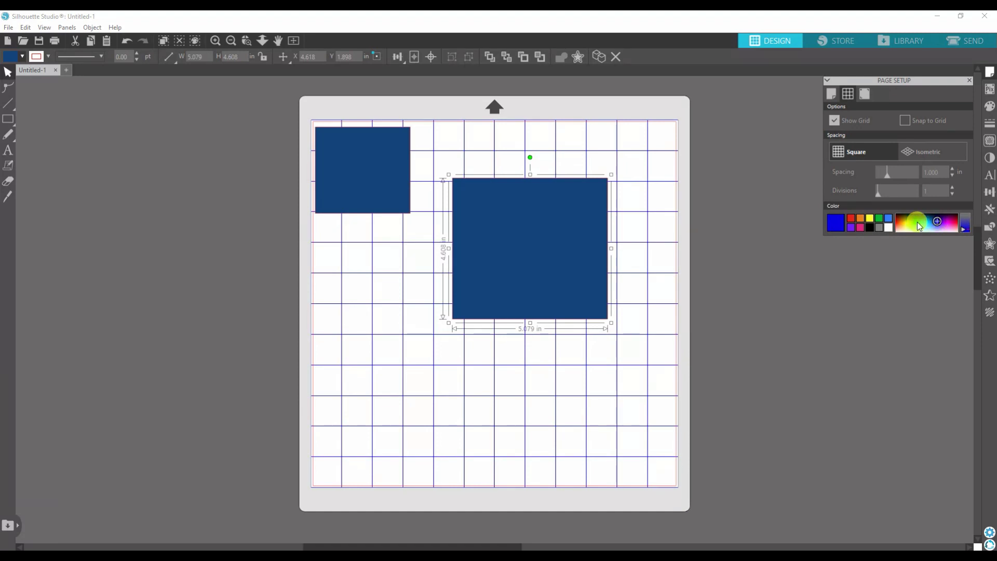
click(878, 228)
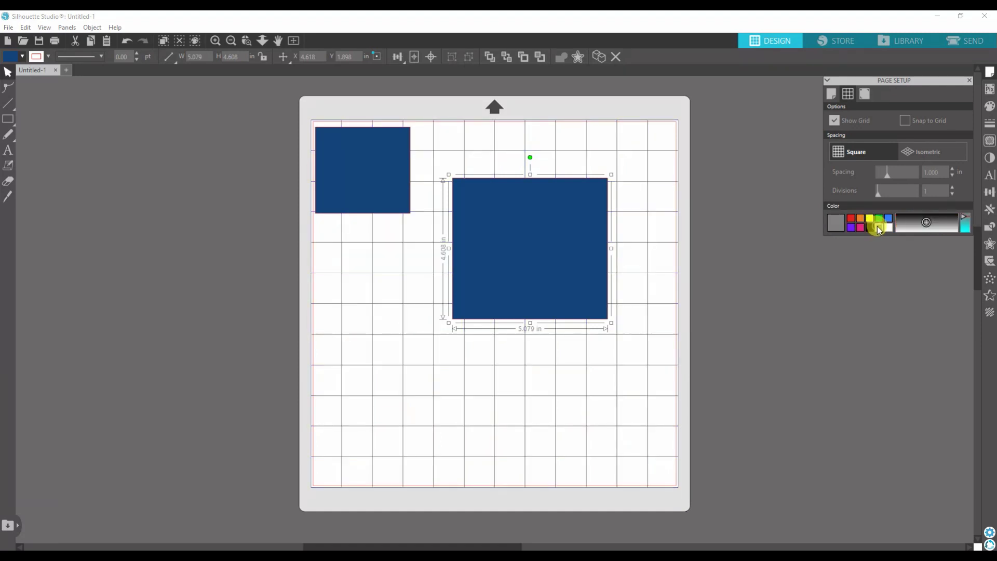
click(887, 227)
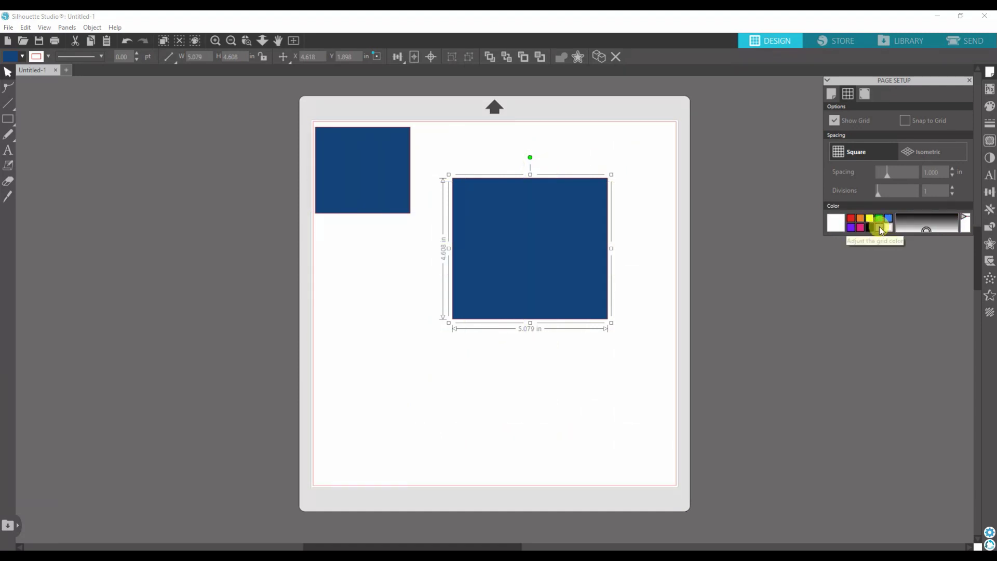
click(878, 227)
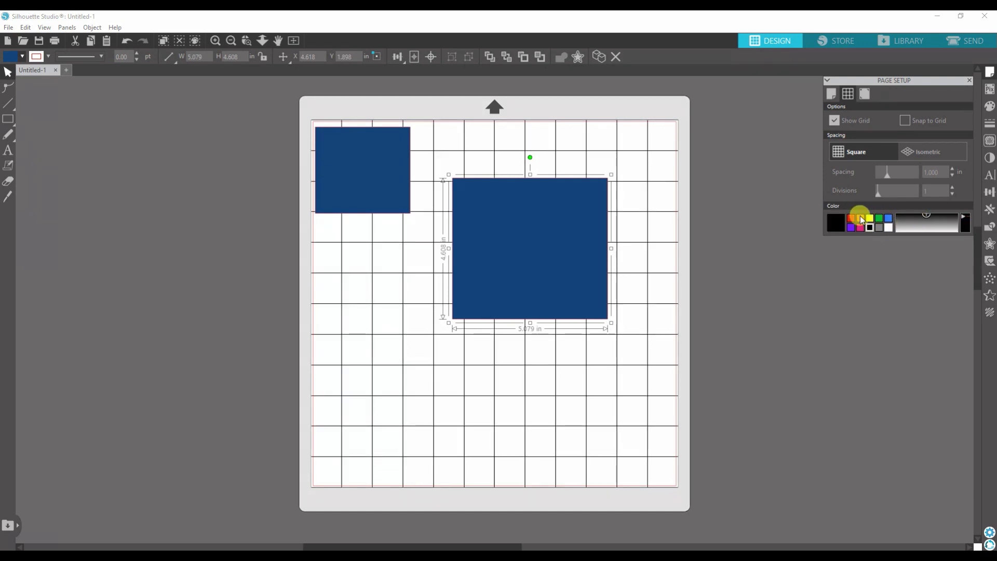
Try red, yellow and purple grid colours, adjust the shade, and finish with black grid lines
click(851, 218)
click(870, 219)
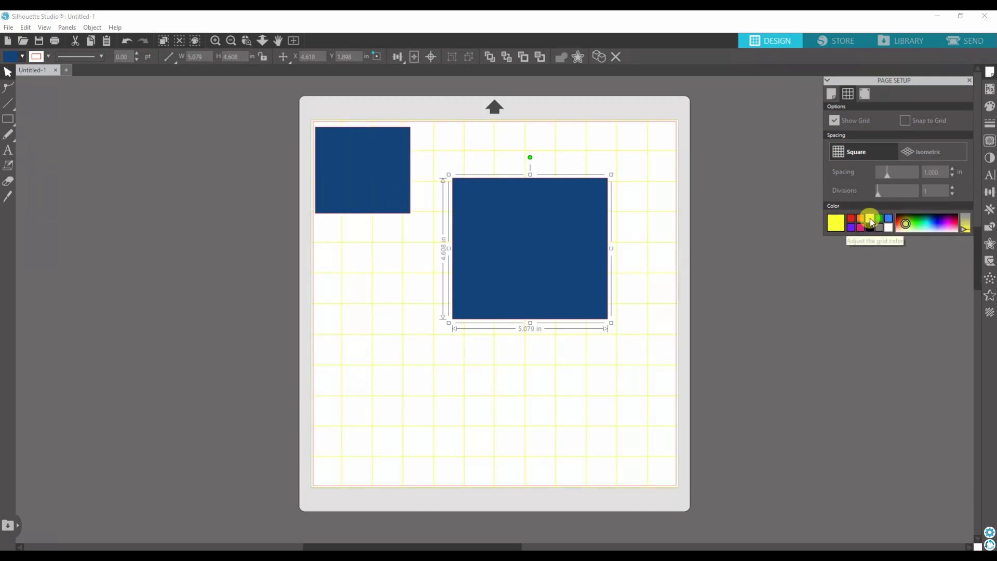
click(852, 218)
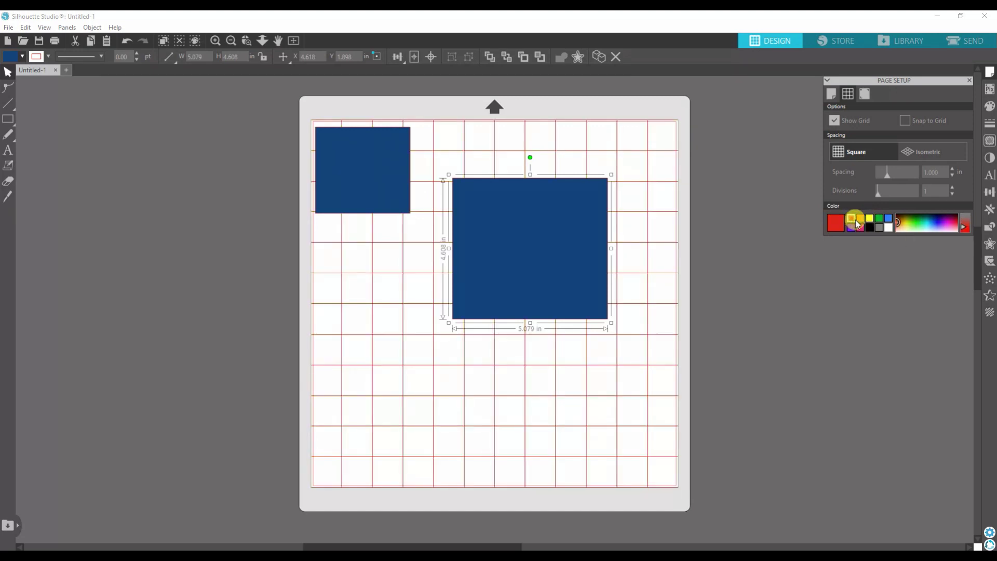
click(851, 229)
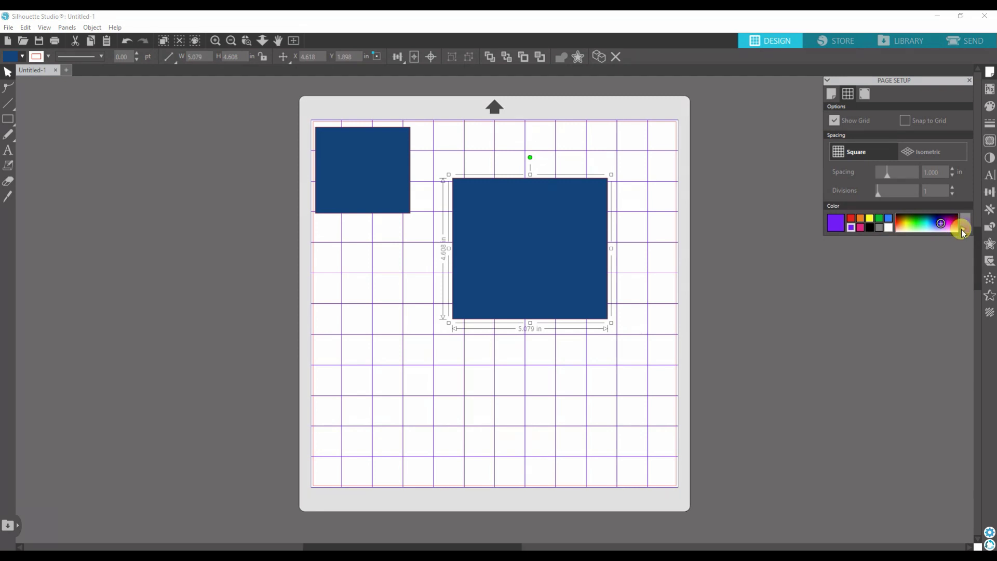
mouse_move(962, 229)
mouse_down()
mouse_move(958, 211)
mouse_move(963, 235)
mouse_move(950, 226)
mouse_up()
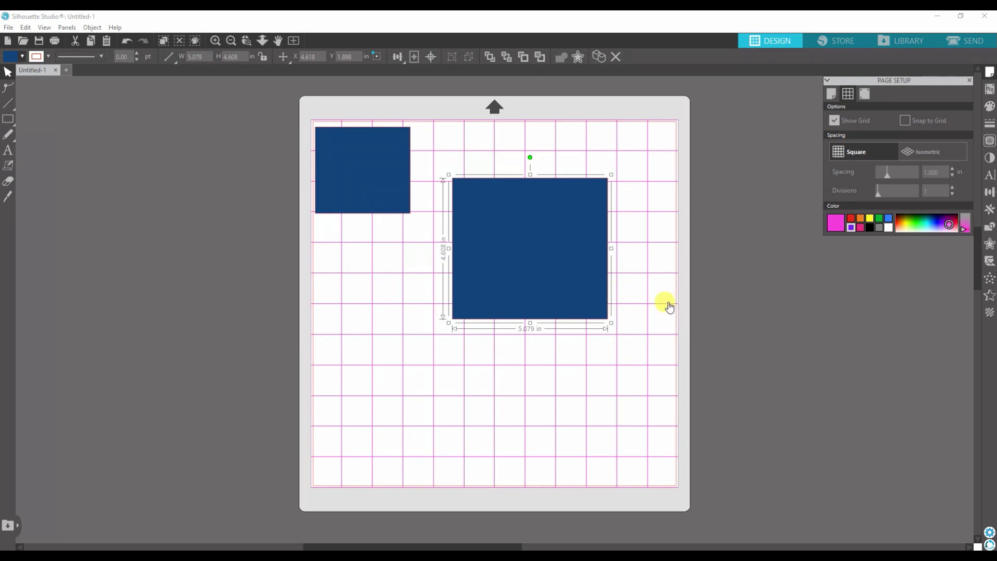
click(867, 228)
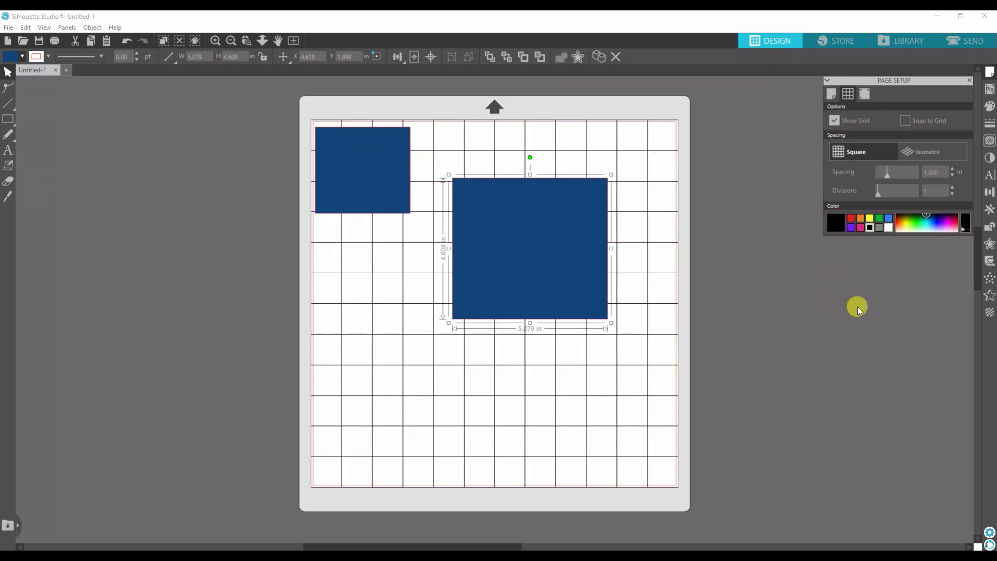
In Registration Marks settings, move the small square right and down and turn marks On
click(865, 94)
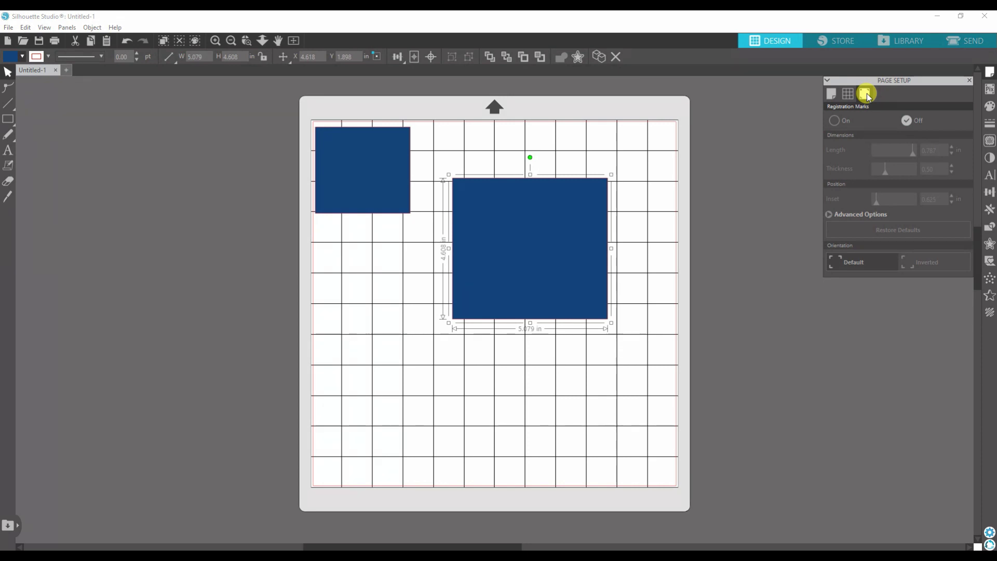
drag(358, 174, 393, 221)
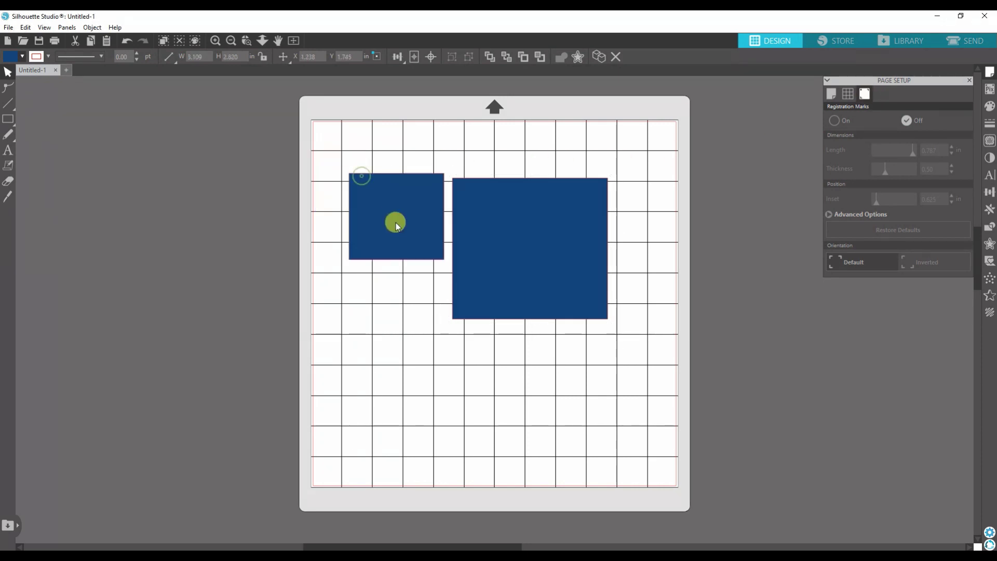
click(834, 120)
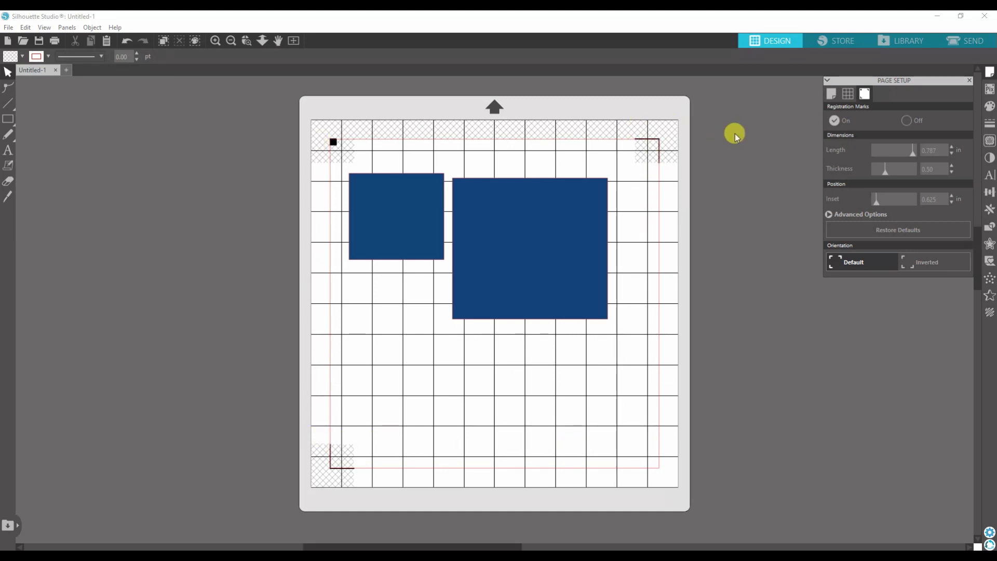
Set the Page Setup Media Size to Letter
click(831, 94)
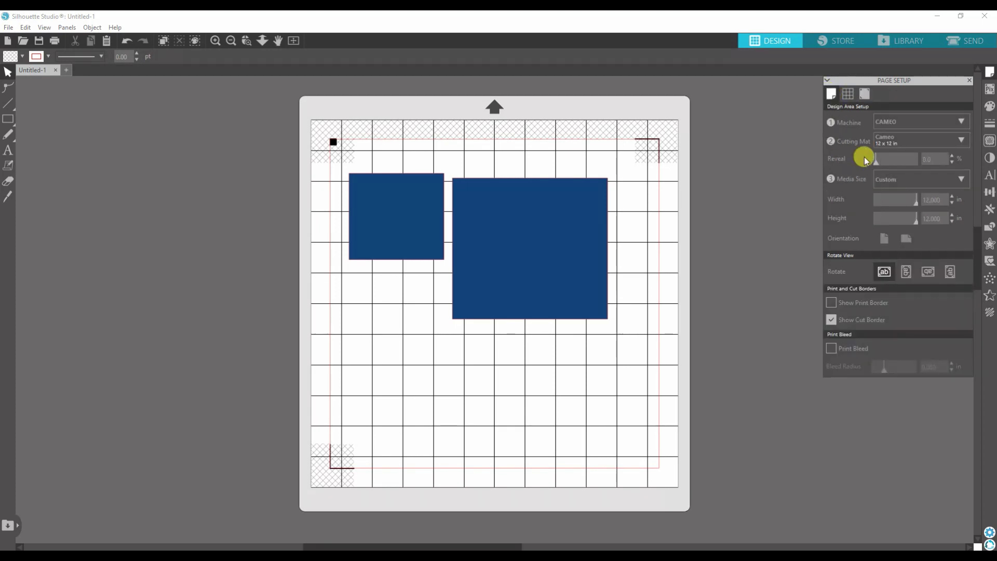
click(888, 179)
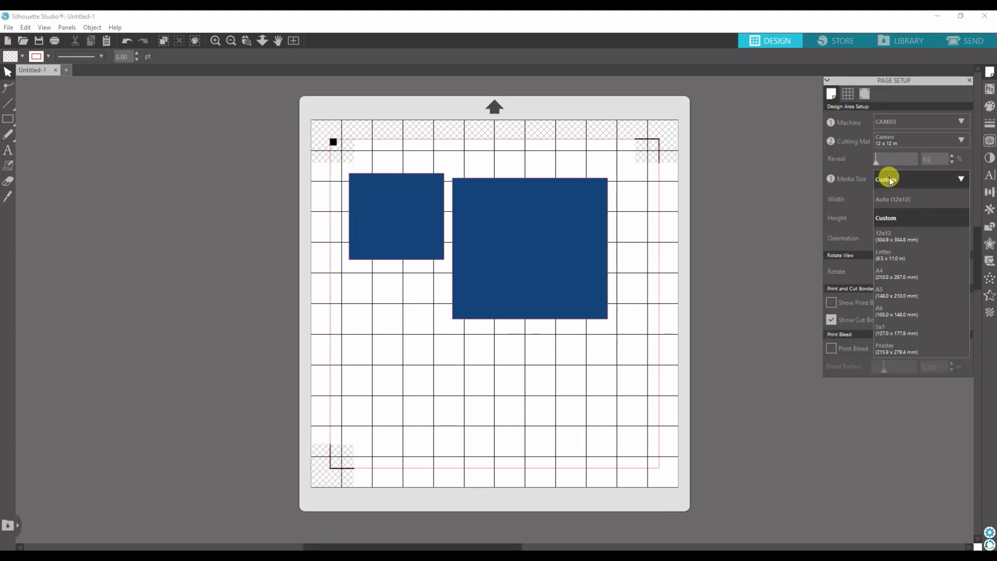
click(905, 257)
Place the large square in the lower page and the small square near the top, keeping Letter
mouse_move(651, 258)
mouse_down()
mouse_move(523, 365)
mouse_move(549, 362)
mouse_up()
click(497, 163)
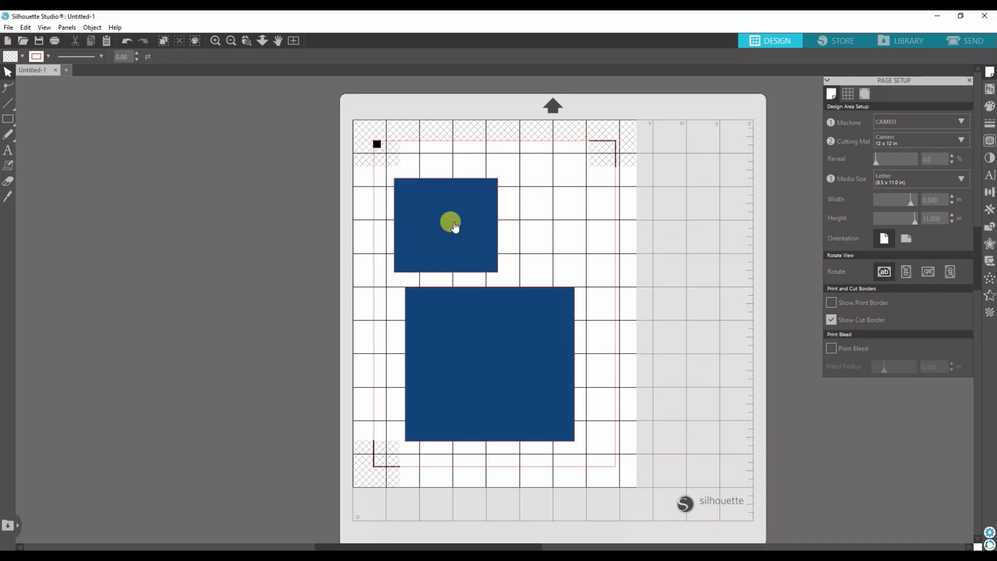
mouse_move(452, 222)
mouse_down()
mouse_move(548, 295)
mouse_move(464, 198)
mouse_up()
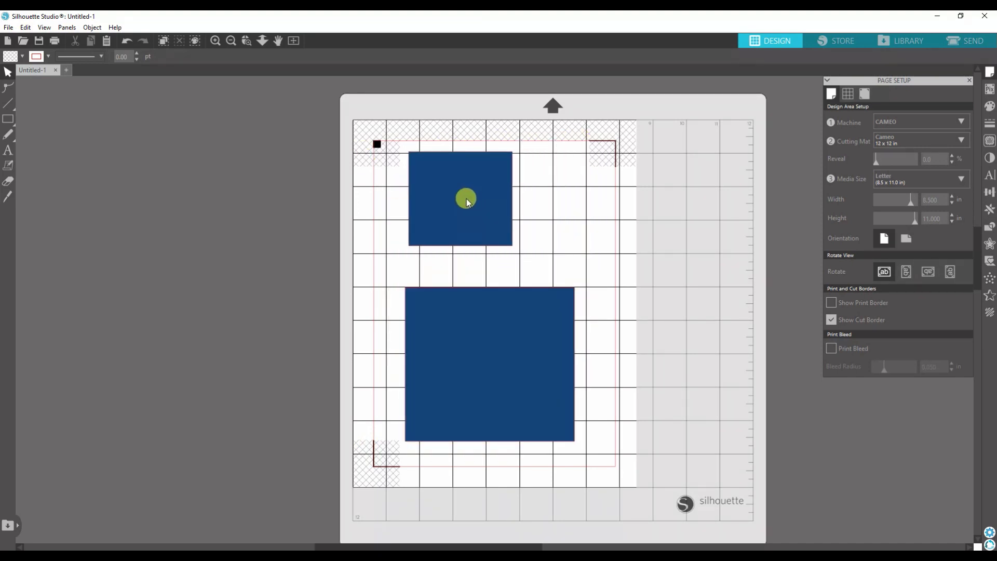
click(930, 180)
click(929, 180)
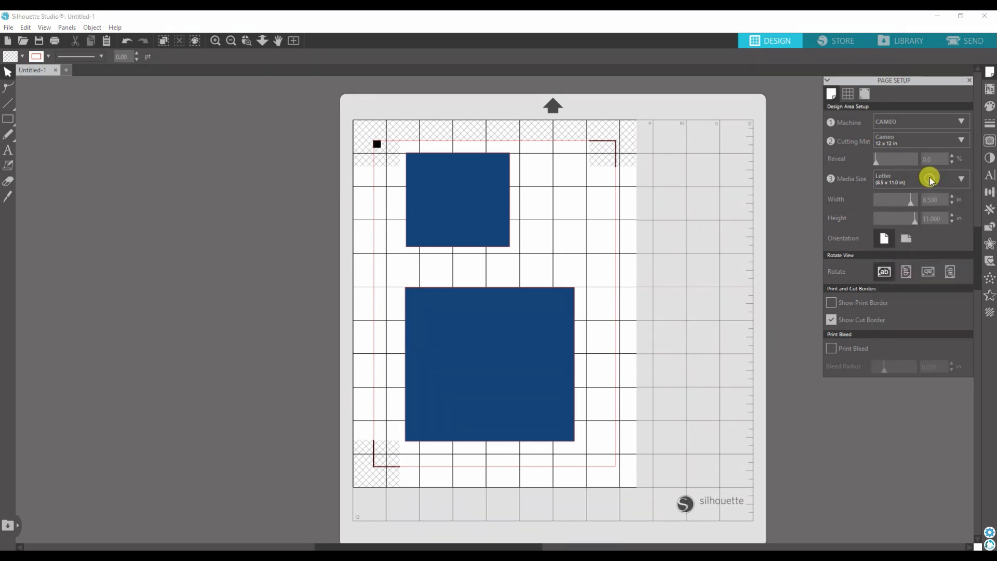
Review registration mark settings, expanding and collapsing Advanced Options to view the 0.625 in insets
click(861, 94)
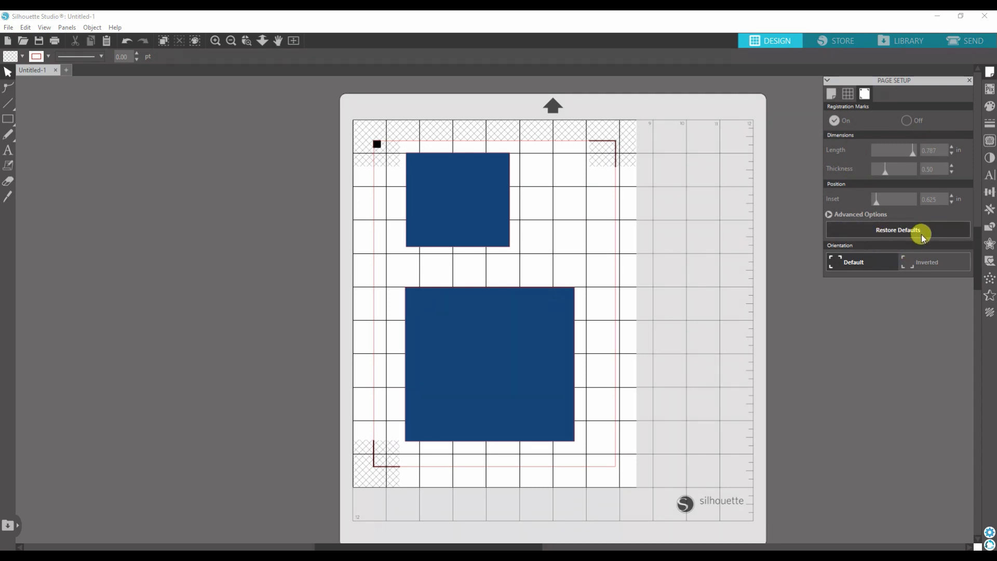
mouse_move(904, 80)
mouse_down()
mouse_move(944, 117)
mouse_move(904, 80)
mouse_up()
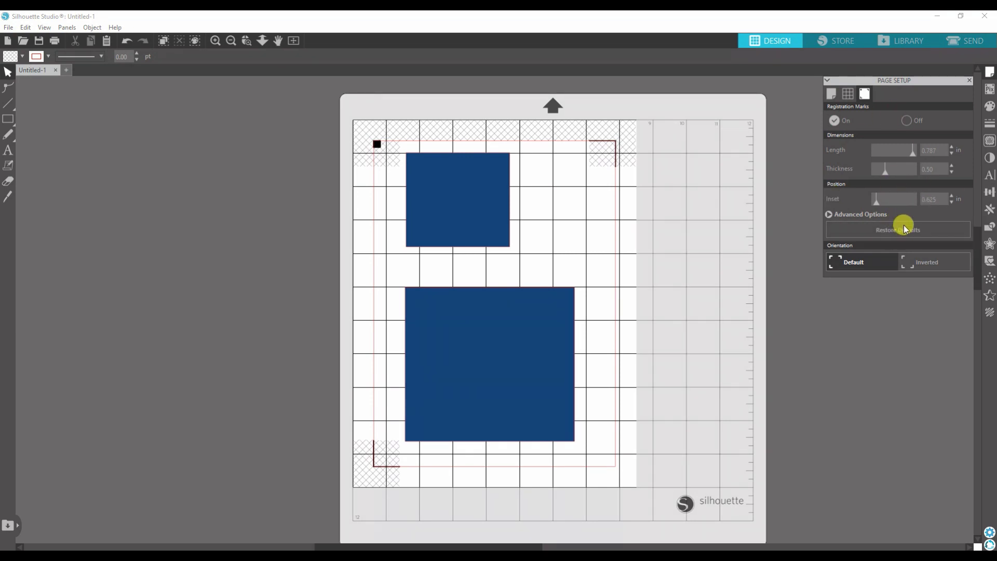
click(828, 215)
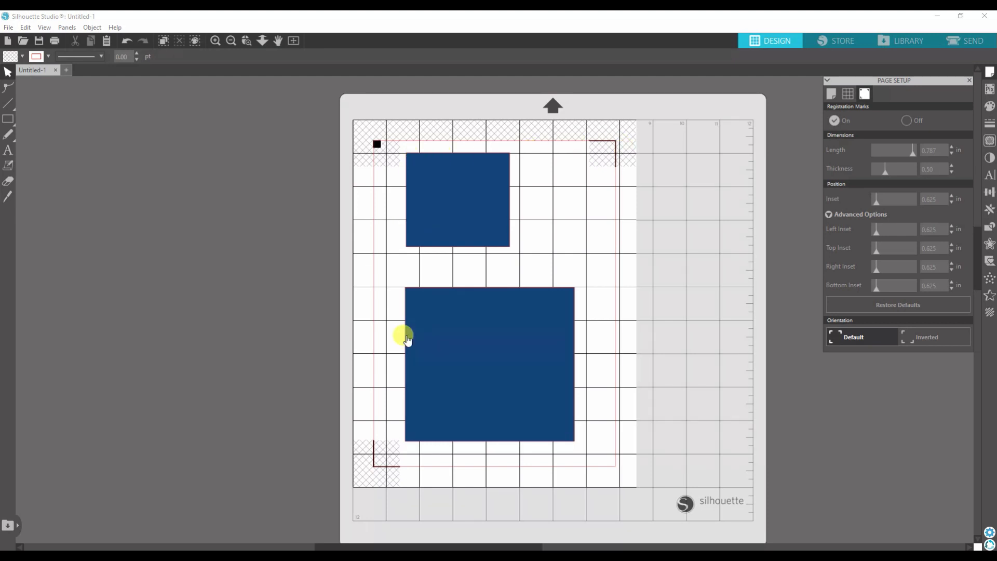
click(829, 215)
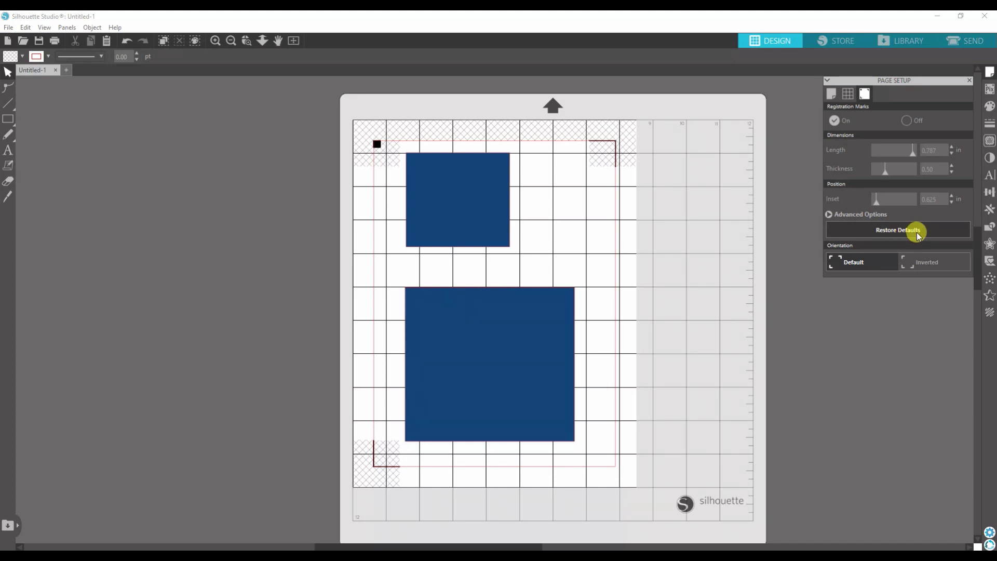
Toggle registration mark Orientation between Inverted and Default, ending on Default
click(922, 262)
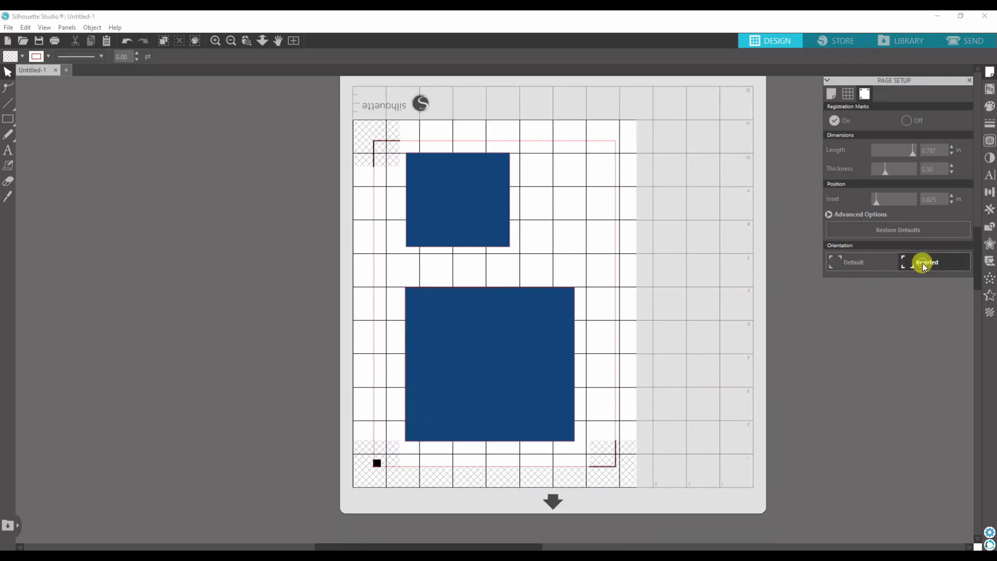
click(852, 264)
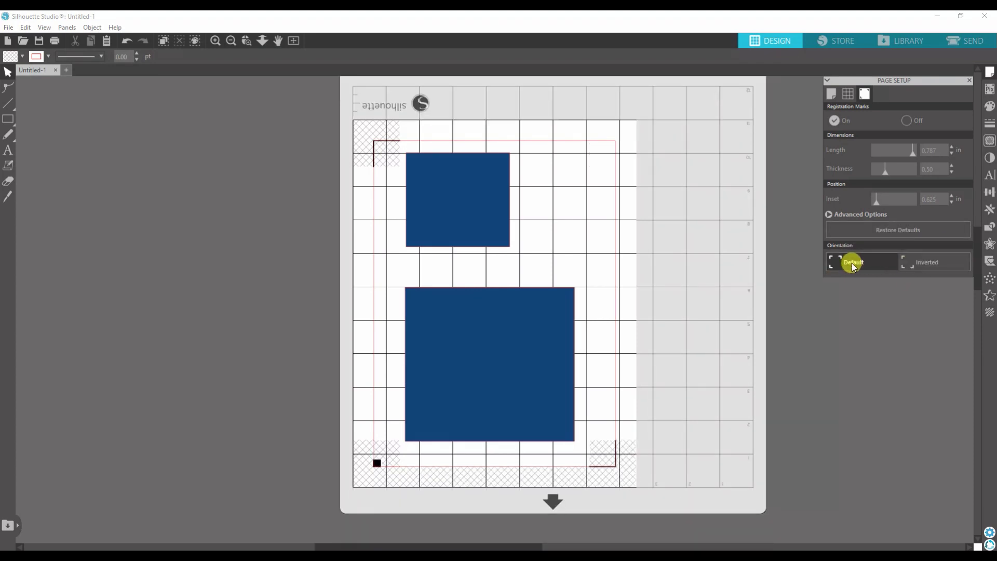
click(928, 262)
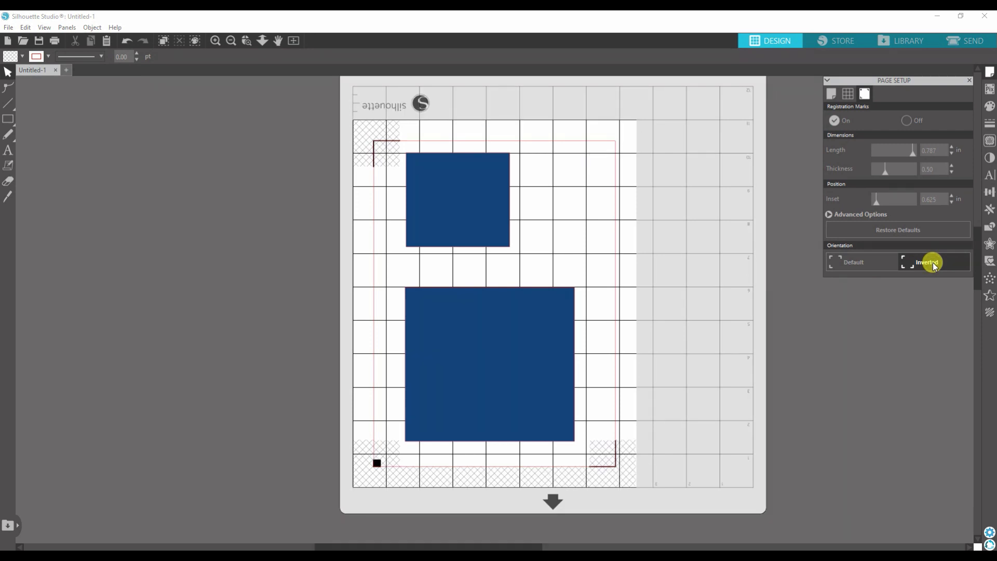
click(883, 260)
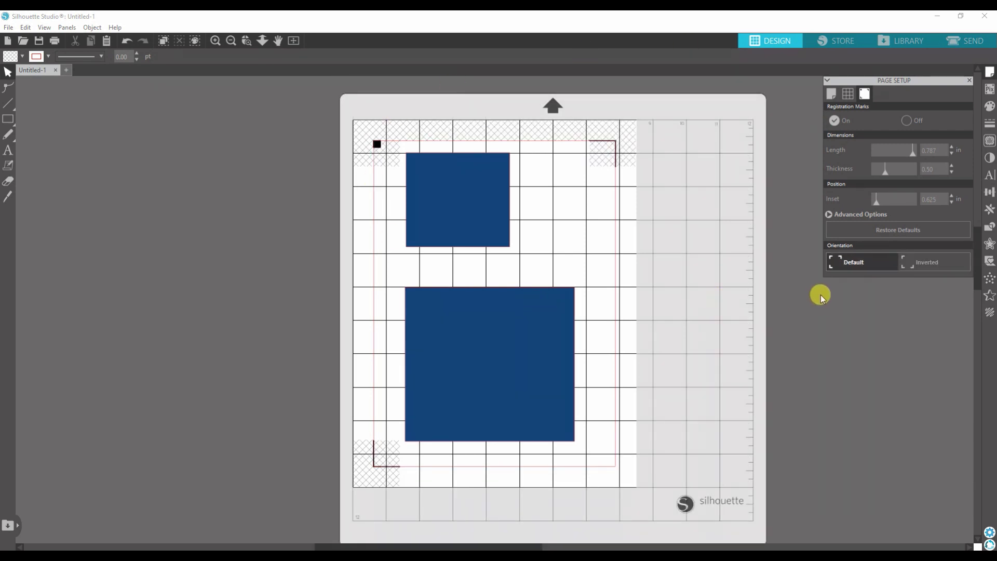
Switch Registration Marks Off, On, then Off again, clearing the corner marks and hatched margins
click(905, 120)
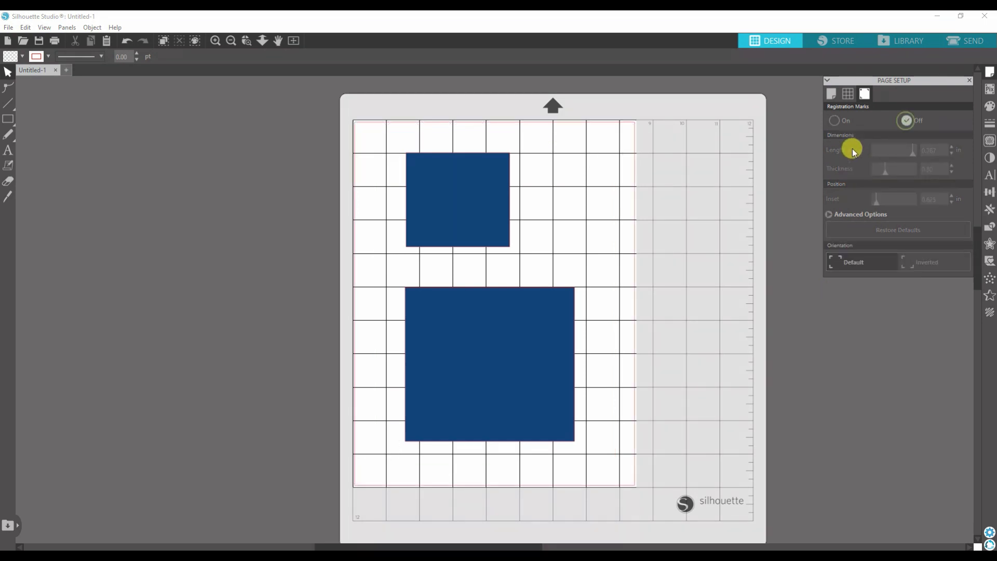
click(835, 121)
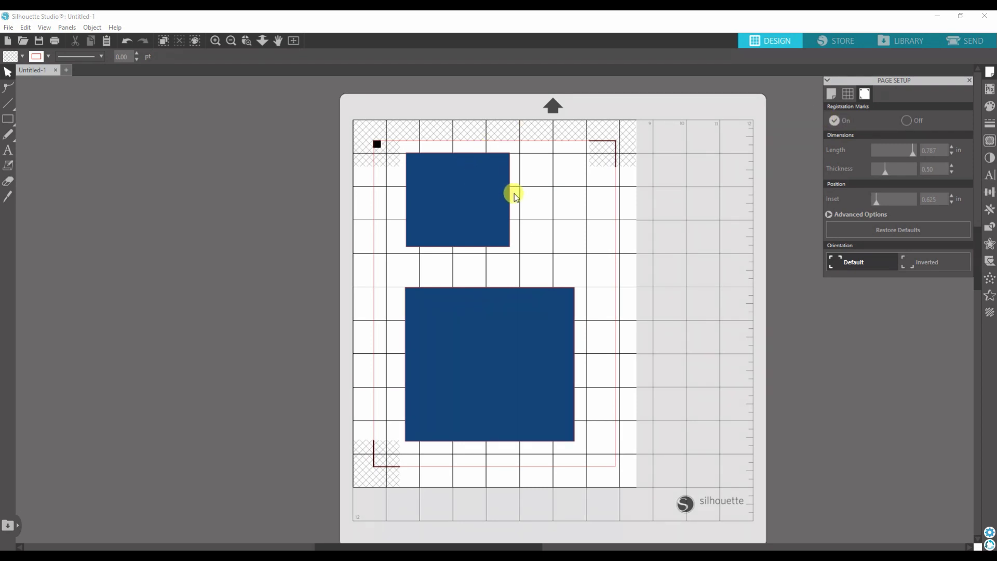
click(909, 125)
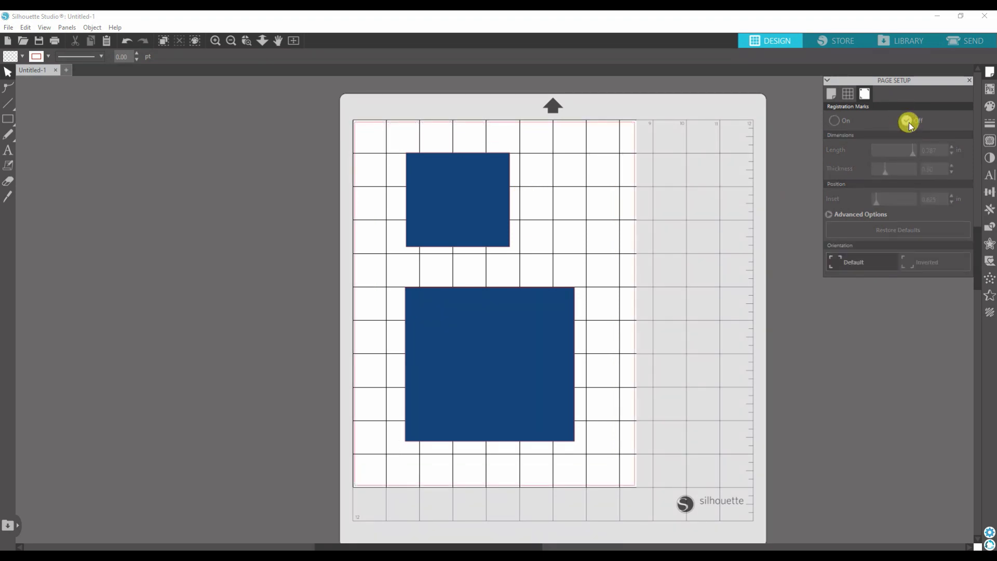
Return to the Design Area Setup tab showing CAMEO, 12 x 12 mat and Letter media
click(830, 95)
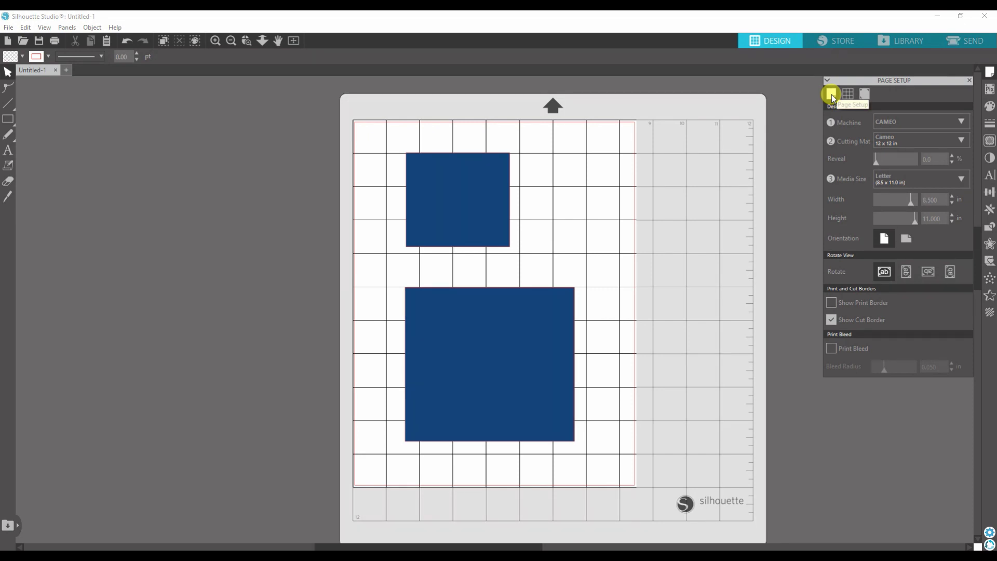